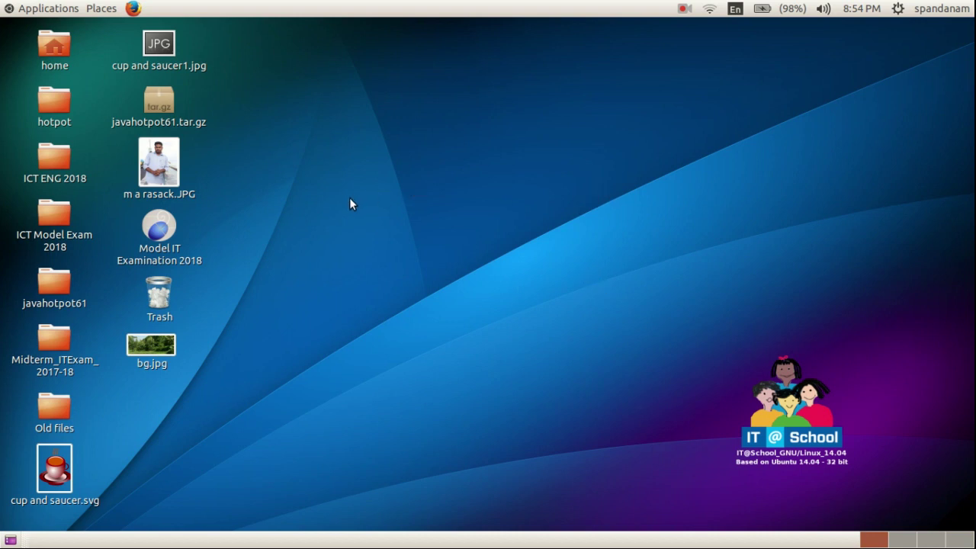
- Launch Inkscape Vector Graphics Editor from the Applications > Graphics menu
left_click(51, 13)
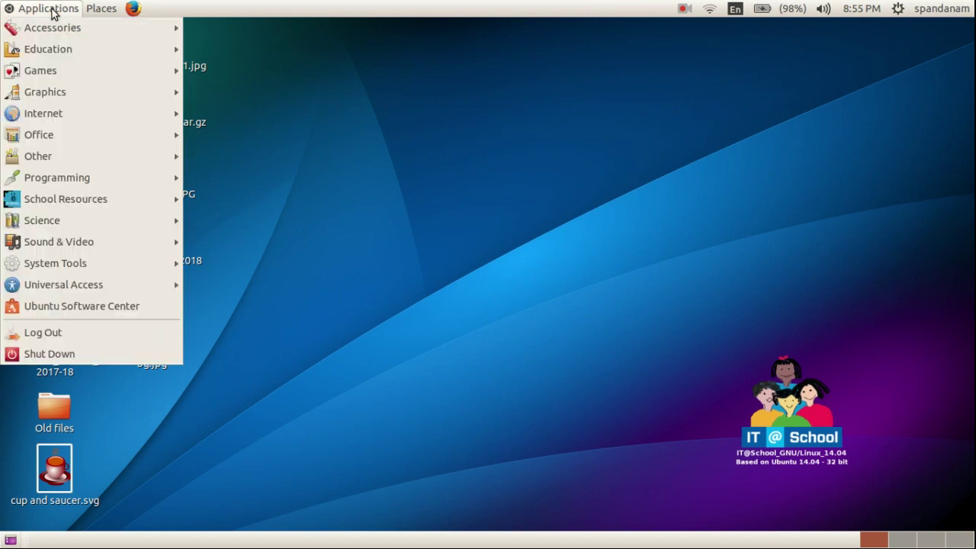
mouse_move(66, 94)
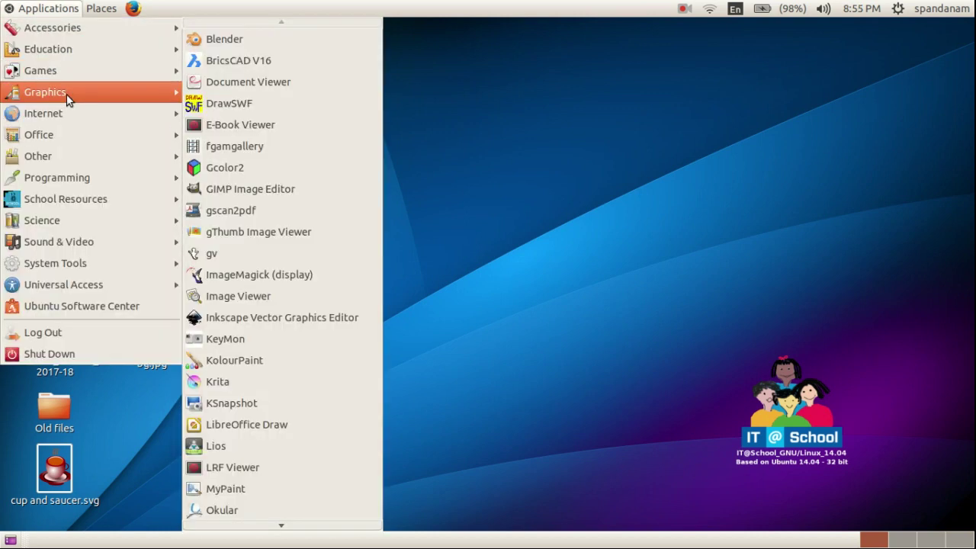
left_click(277, 318)
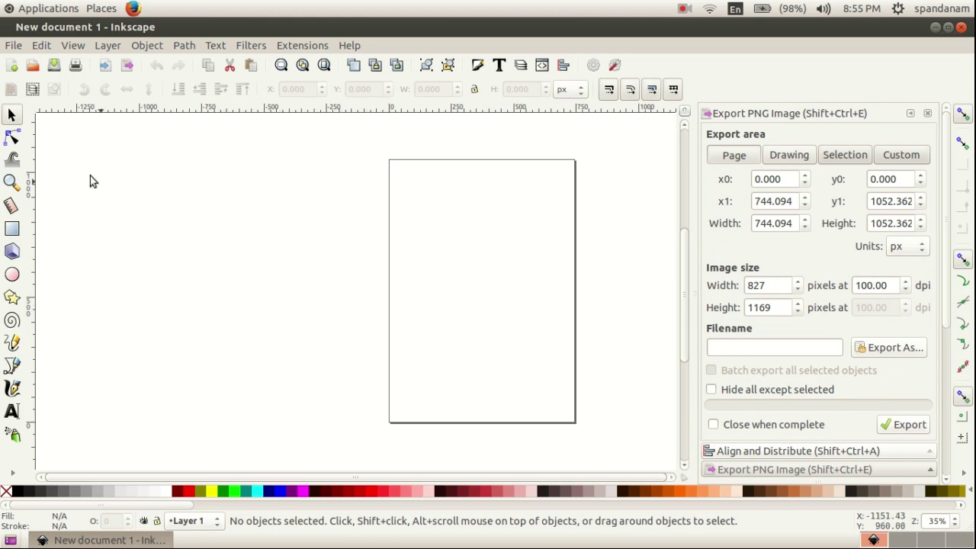
- Import the file cup and saucer.svg into New document 1
left_click(13, 47)
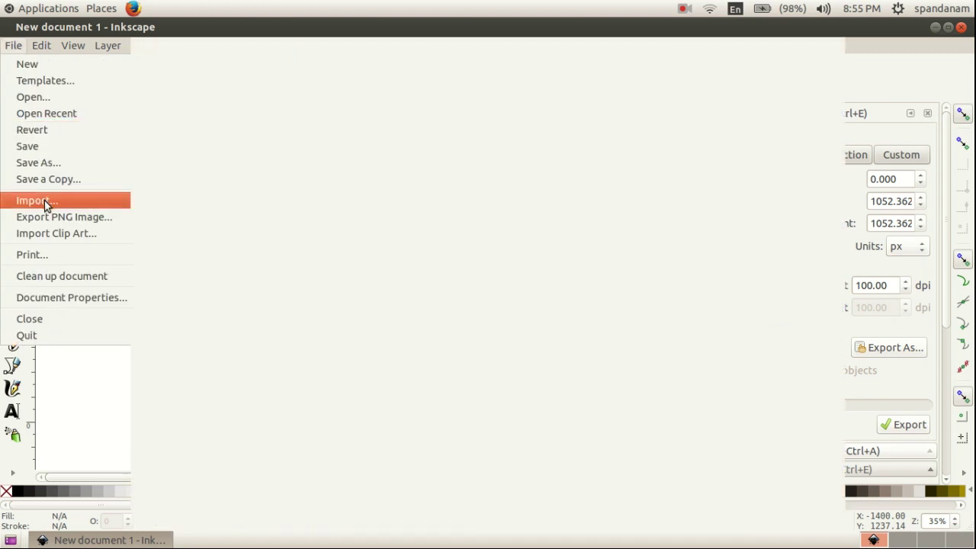
left_click(44, 202)
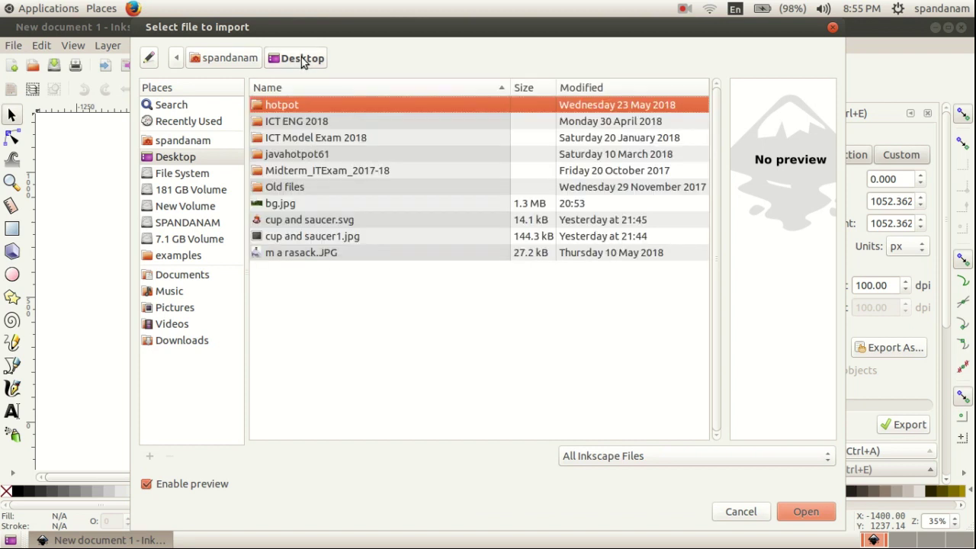
left_click(308, 221)
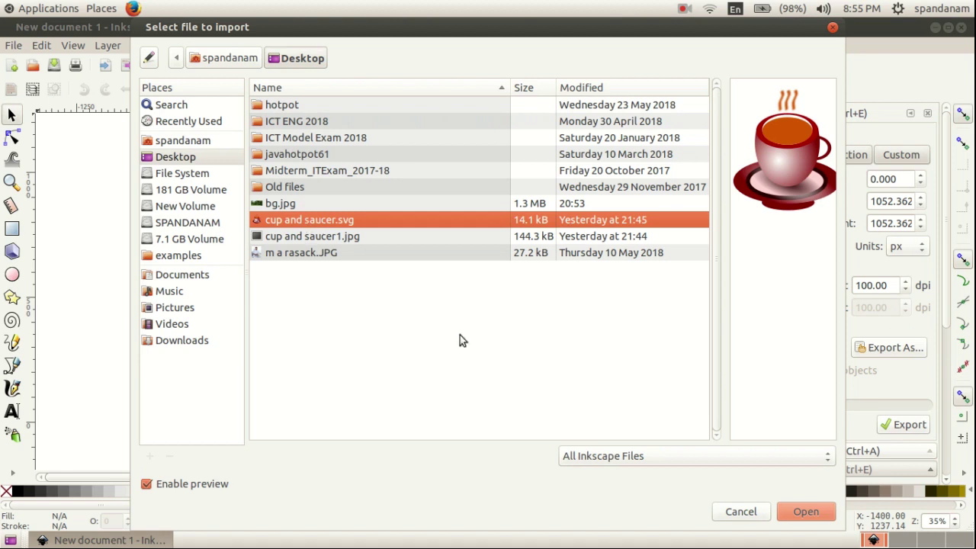
left_click(807, 515)
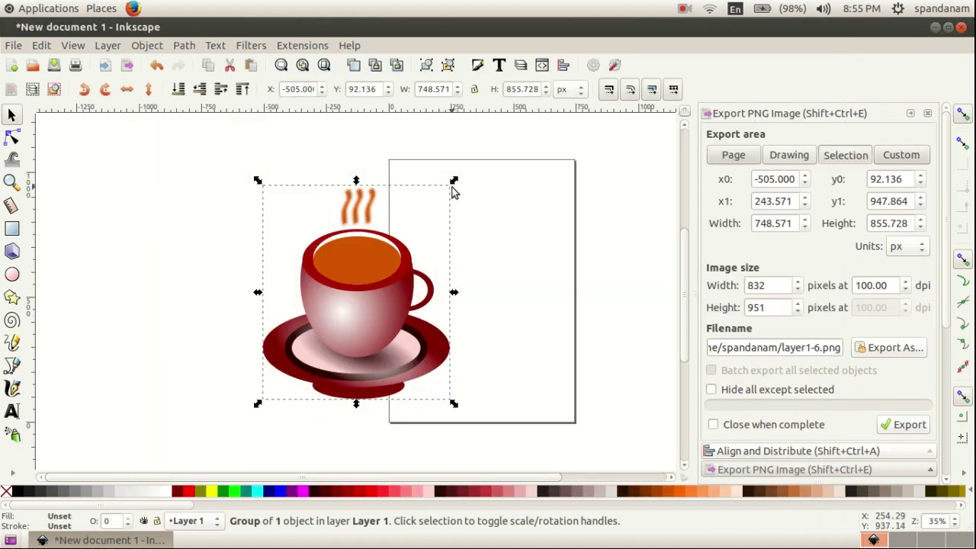
- Shrink the cup drawing and move it onto the left side of the page
left_click_drag(453, 183, 402, 258)
left_click_drag(363, 301, 440, 283)
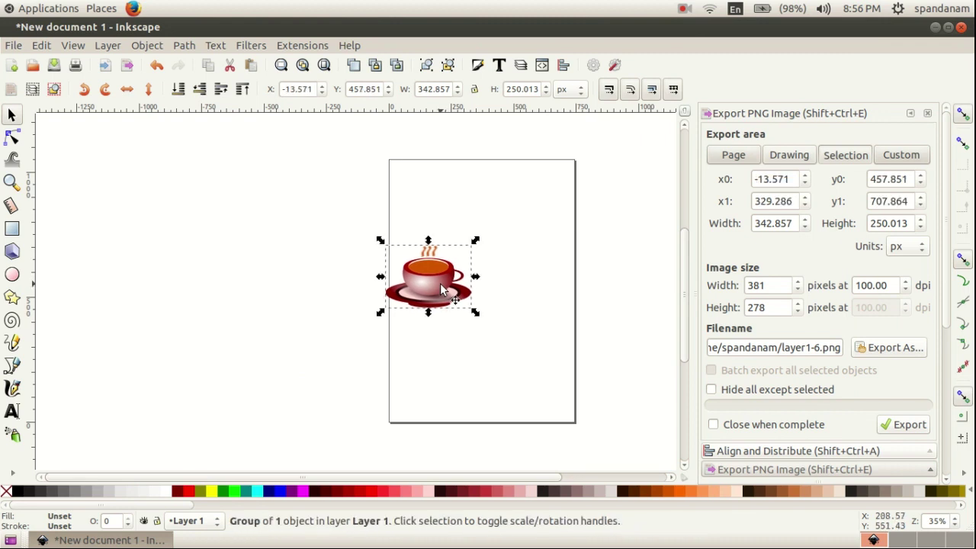
left_click(262, 308)
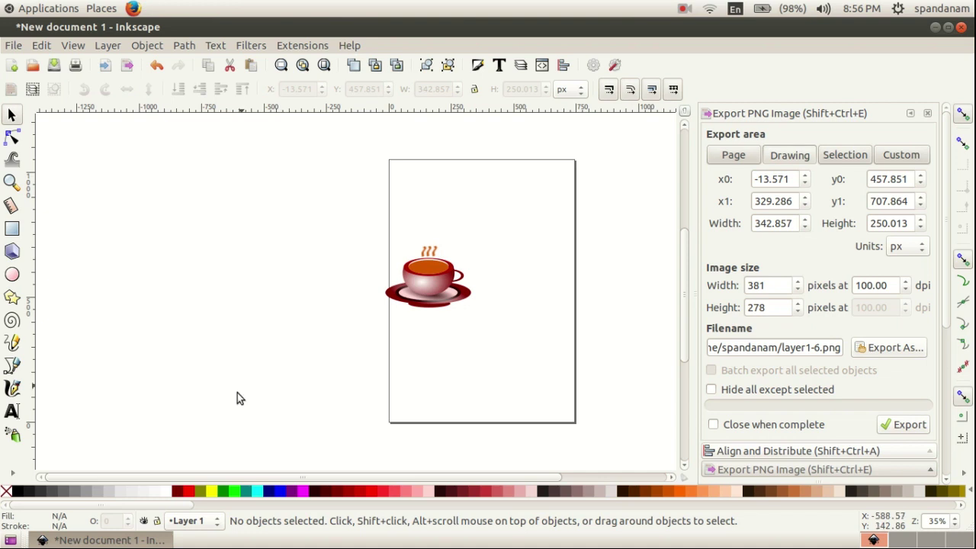
left_click(12, 412)
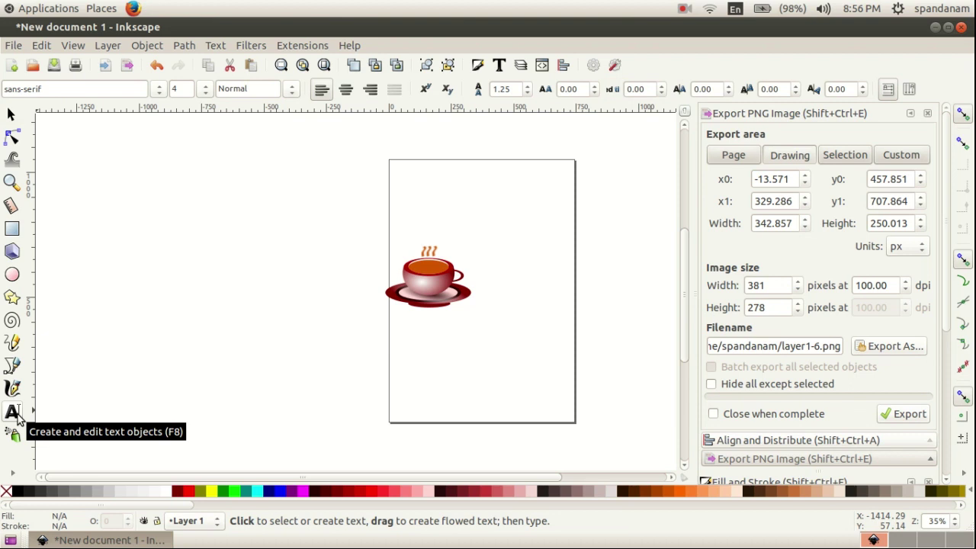
- Add the caption 'A KUDUMBASREE INITIATIVE' and shift it left beneath the cup
left_click(393, 341)
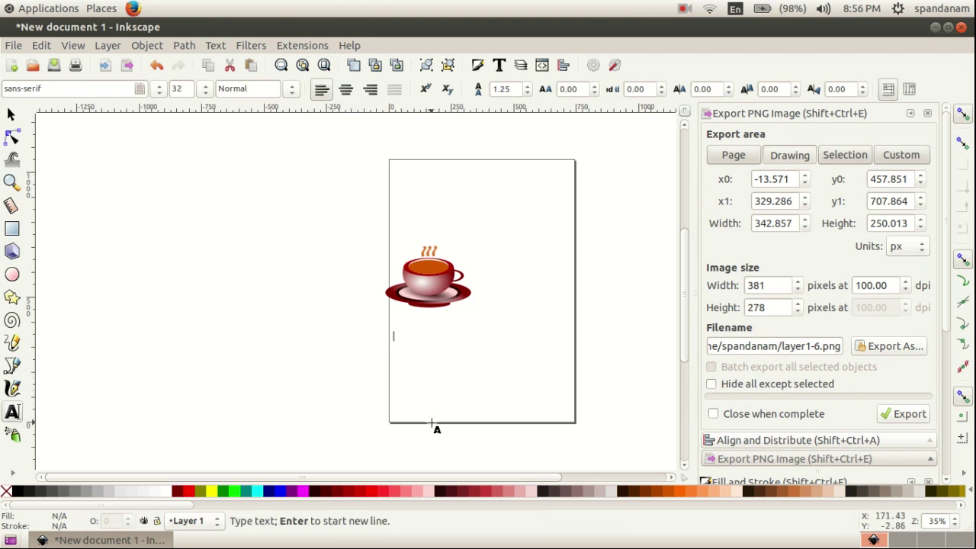
type("a")
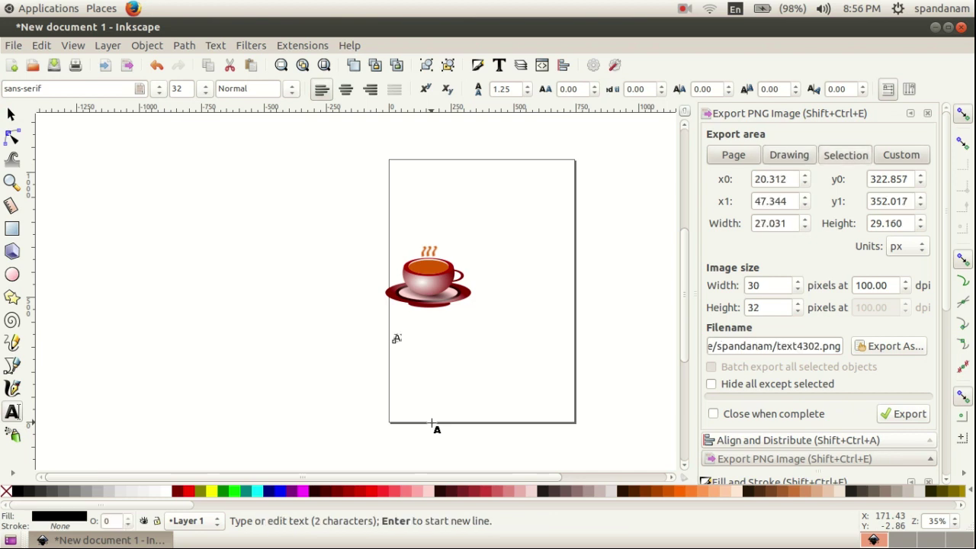
type(" KUU")
type("UDU")
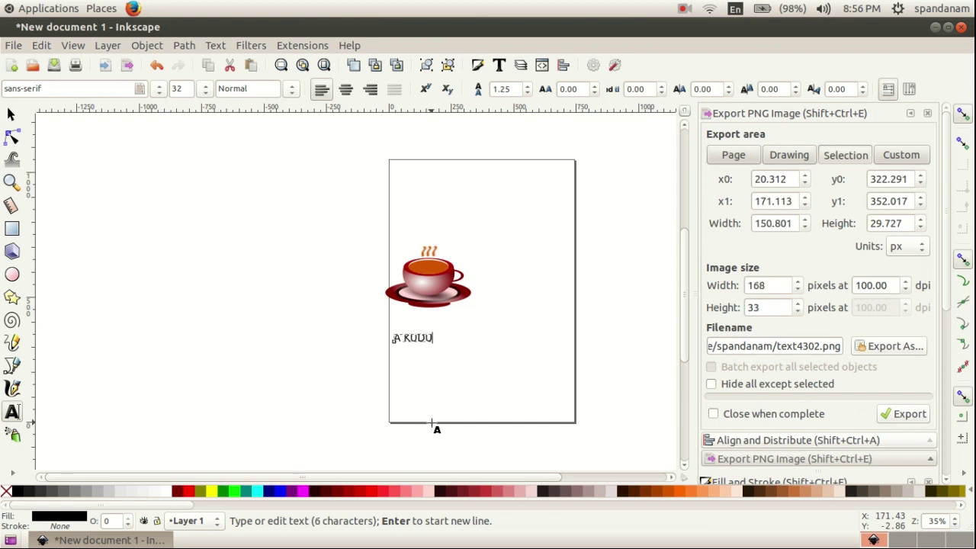
type("MBA")
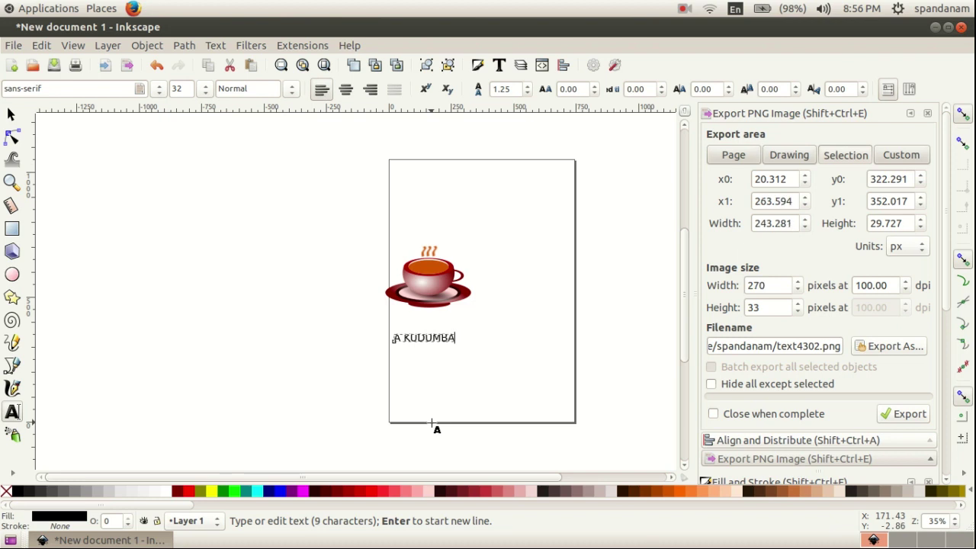
type("SREE INI")
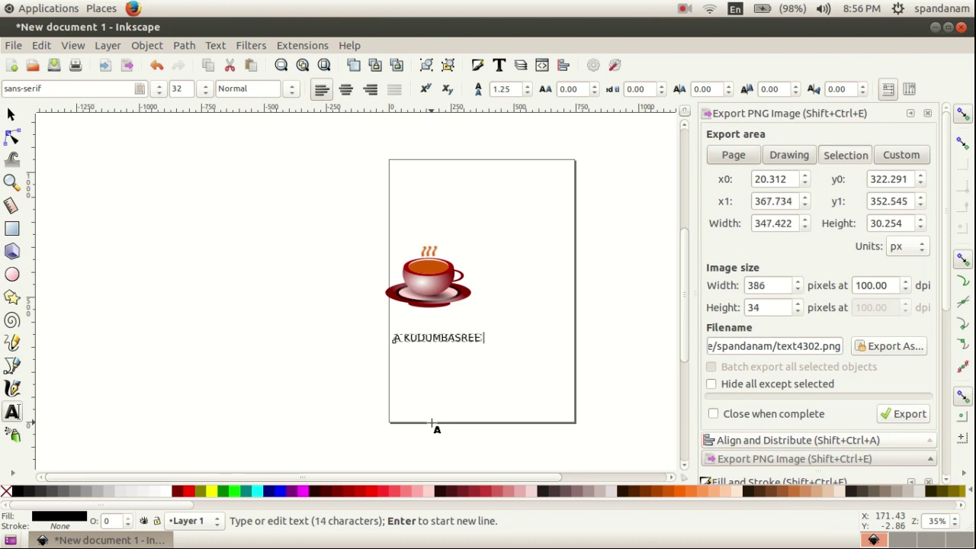
type("T")
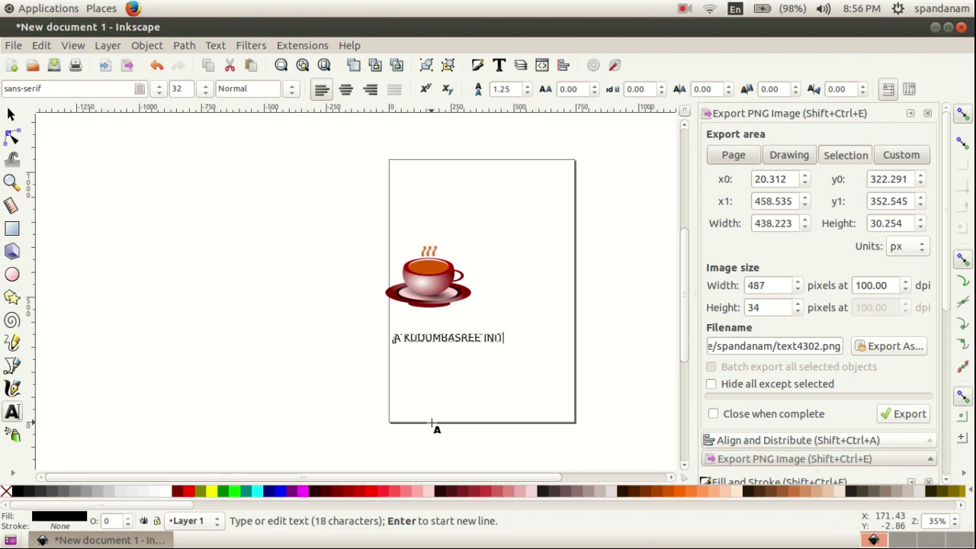
type("IATIV")
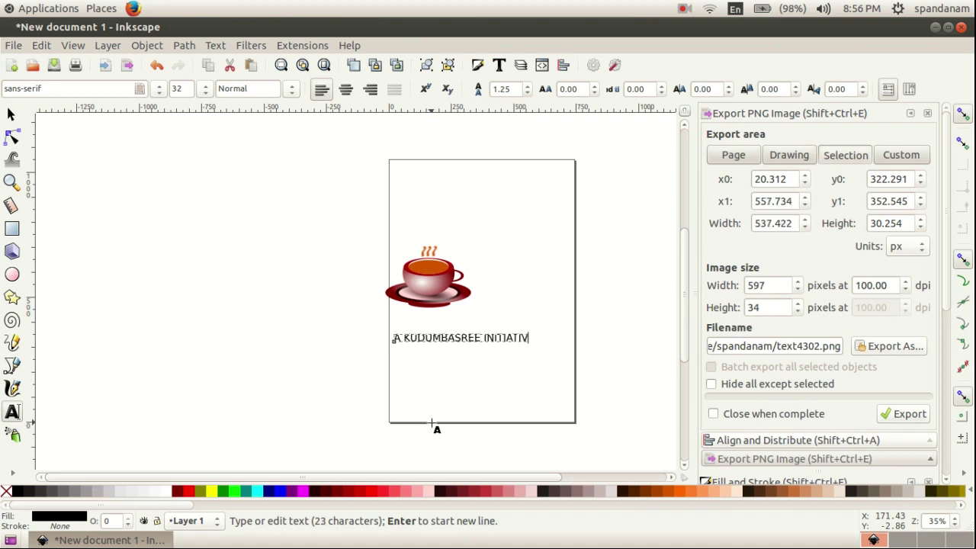
type("E")
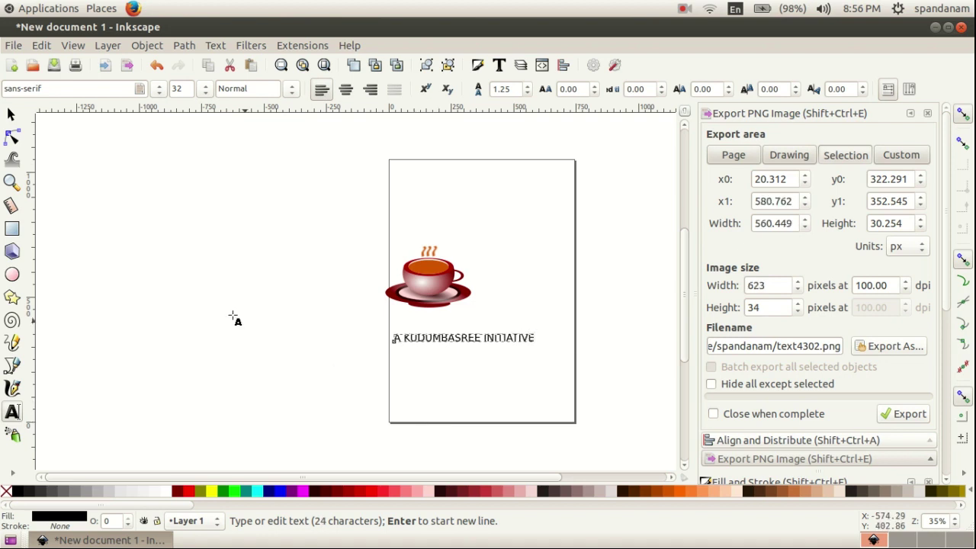
key("Escape")
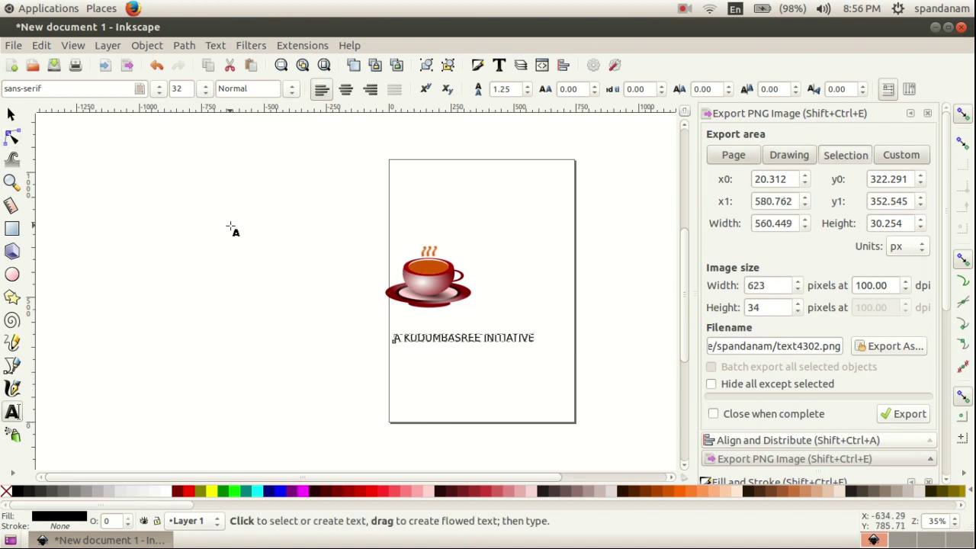
left_click(13, 115)
left_click(449, 353)
left_click_drag(450, 343, 425, 344)
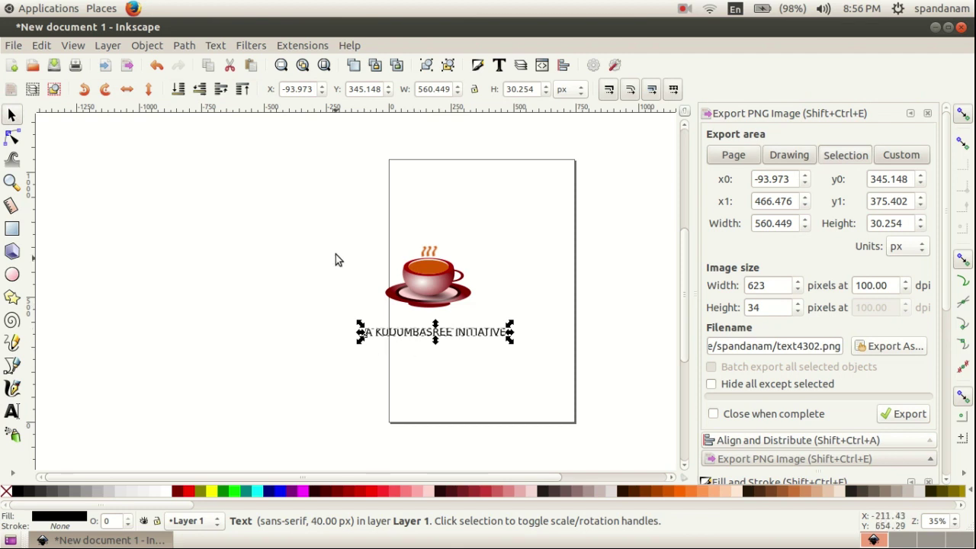
- Draw an orange half-ellipse with arc Start 180 and End 0 at the page's upper right
left_click(13, 278)
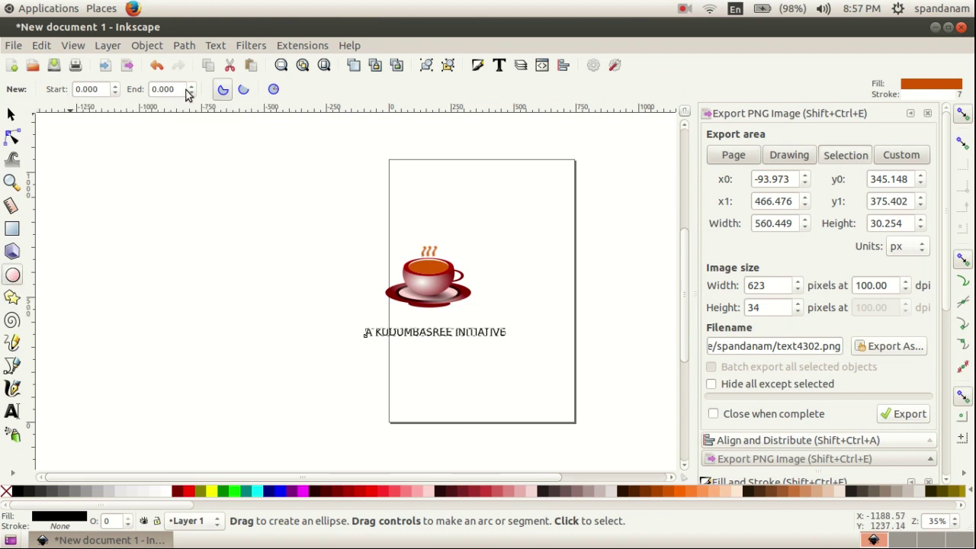
left_click_drag(119, 208, 130, 216)
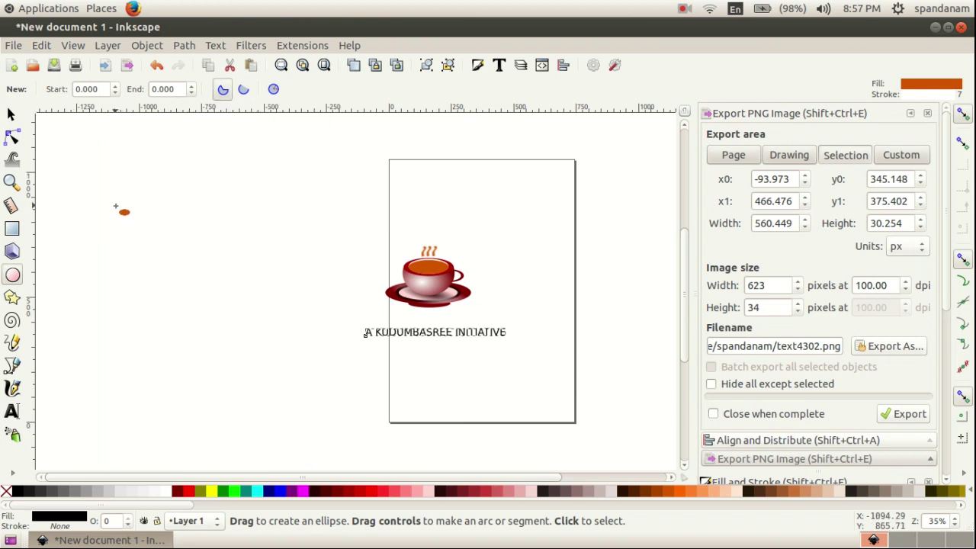
key("Delete")
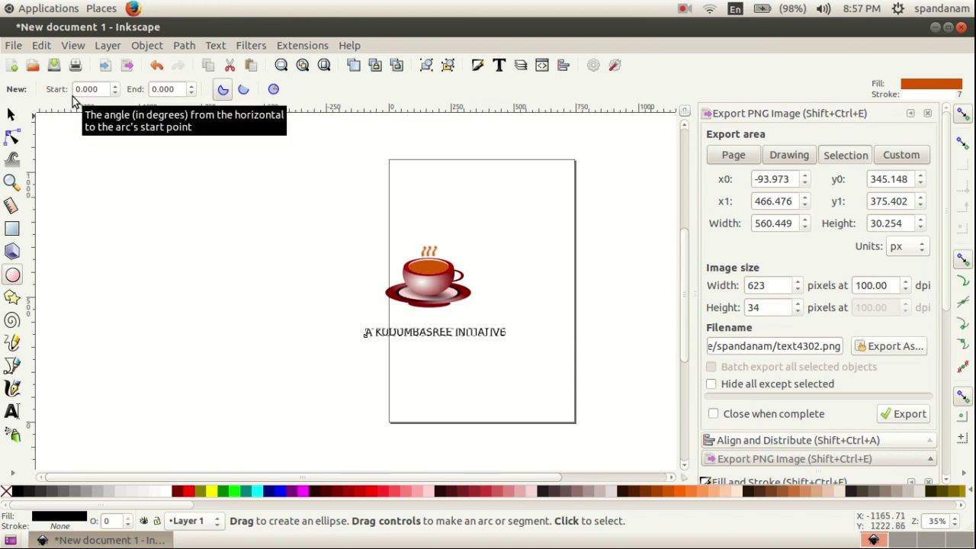
left_click(102, 88)
type("180")
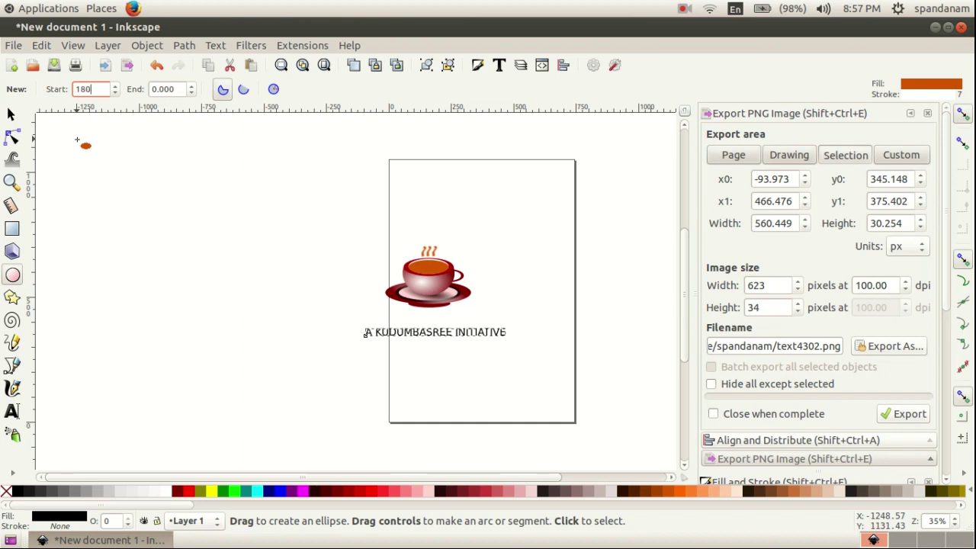
key("Tab")
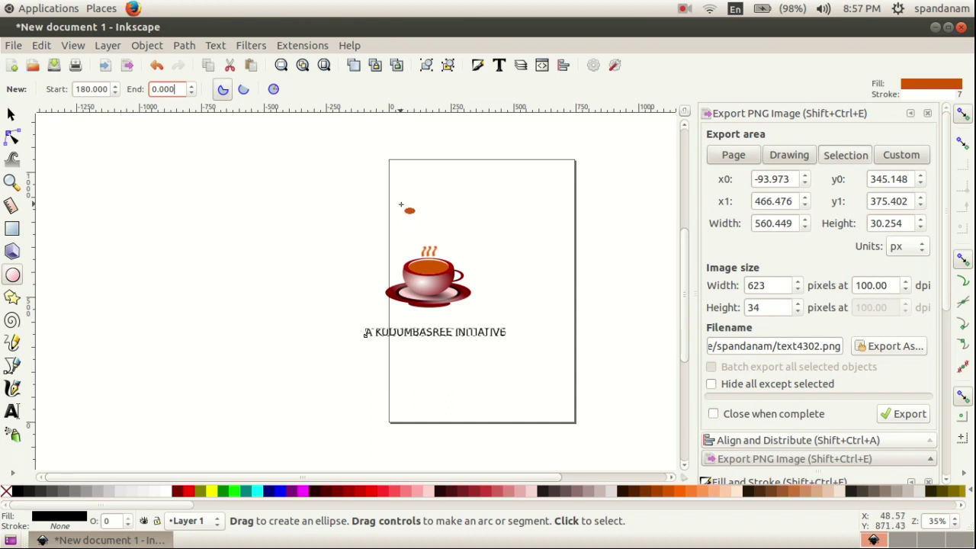
left_click_drag(465, 204, 599, 298)
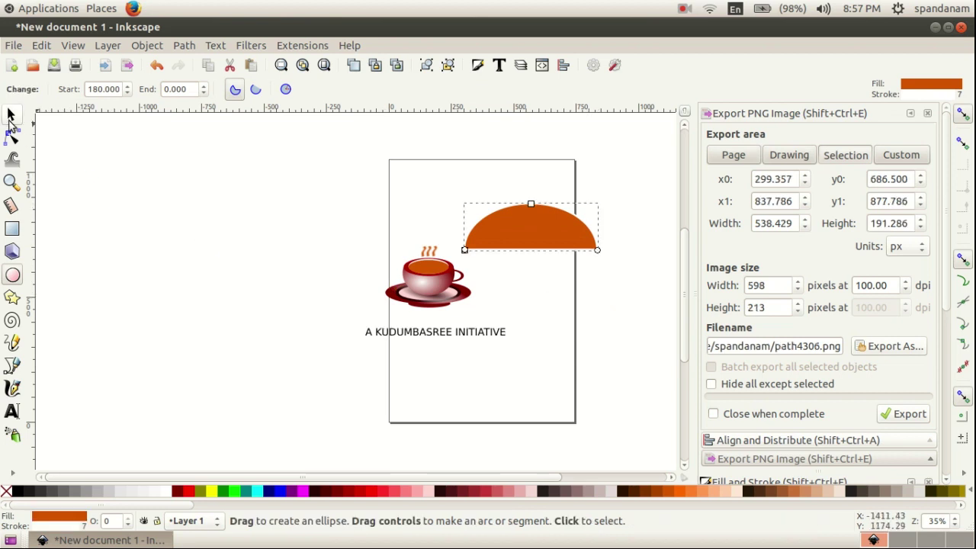
left_click(12, 115)
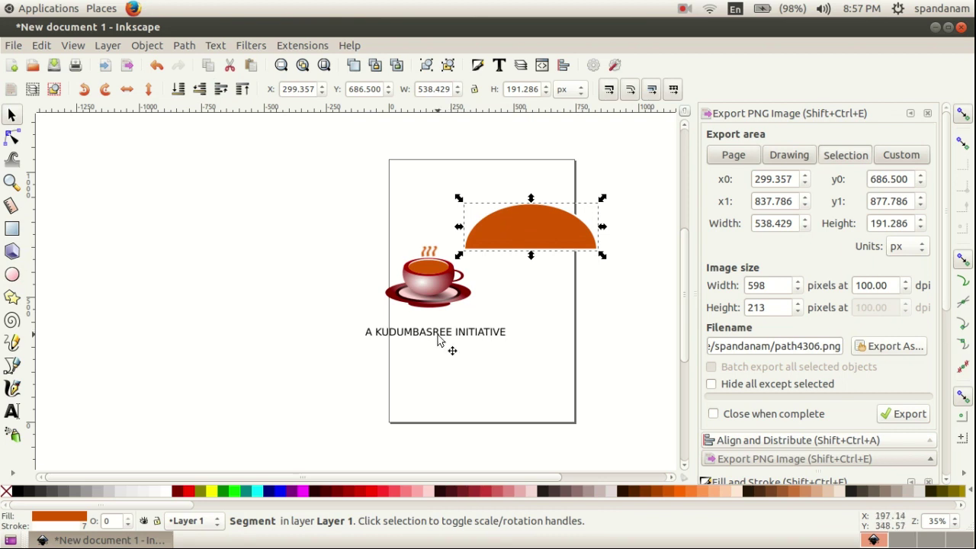
- Select the caption together with the half-ellipse and apply Text > Put on Path
key("shift")
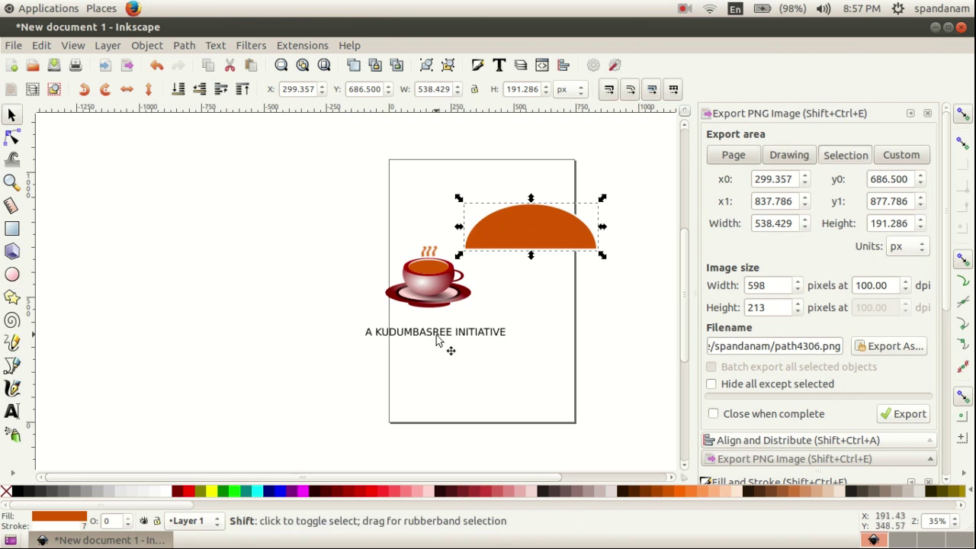
left_click(435, 340, "shift")
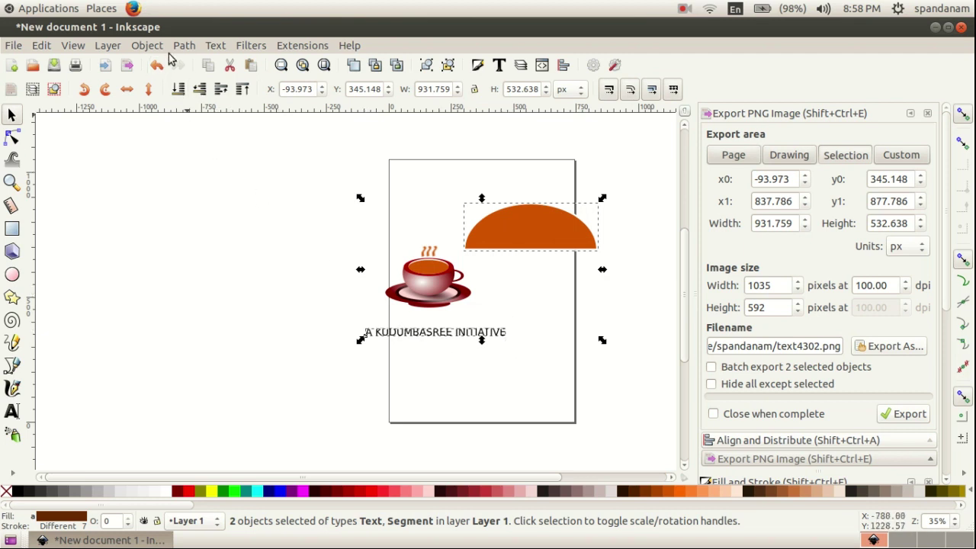
left_click(218, 48)
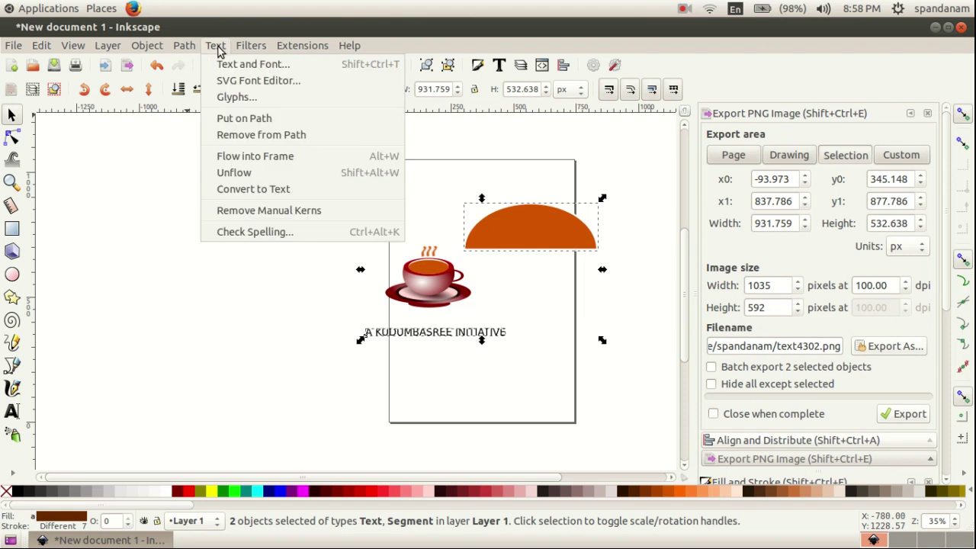
left_click(248, 120)
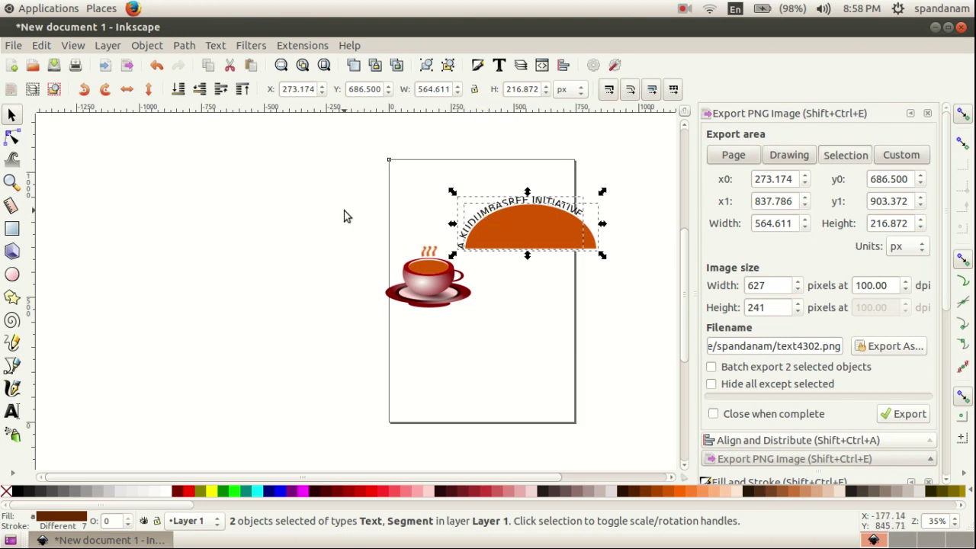
- Set the curved caption's font size to 36, keeping left alignment
left_click(13, 412)
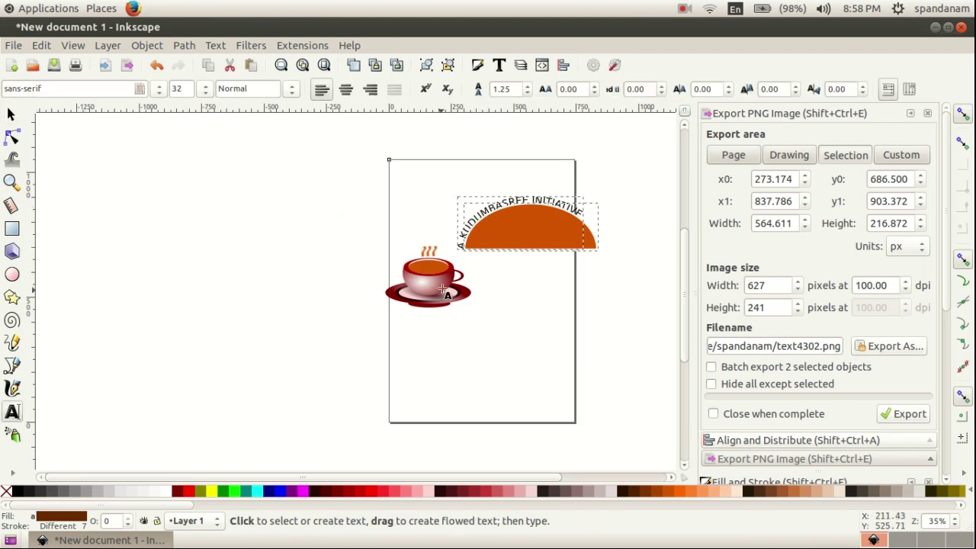
left_click(498, 200)
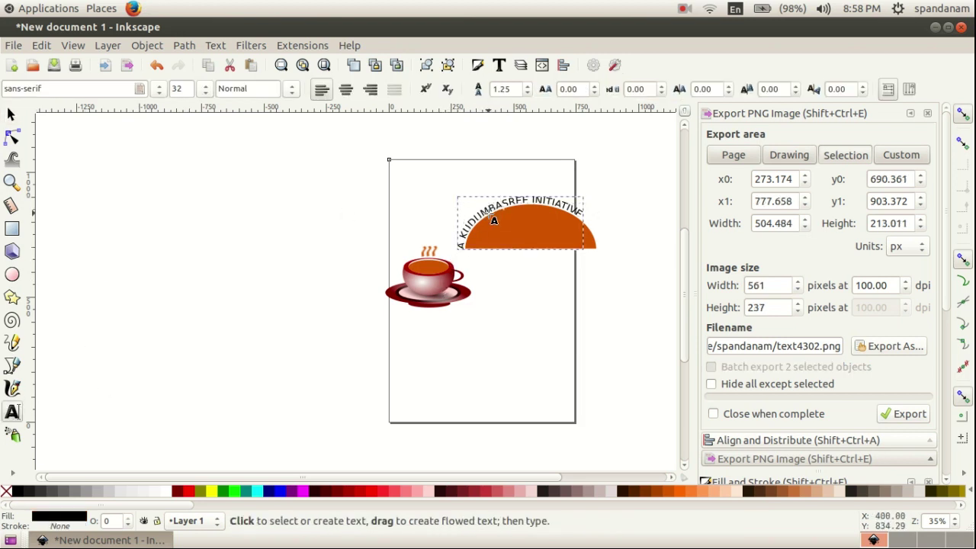
key("ctrl+a")
left_click(170, 89)
type("36")
key("Return")
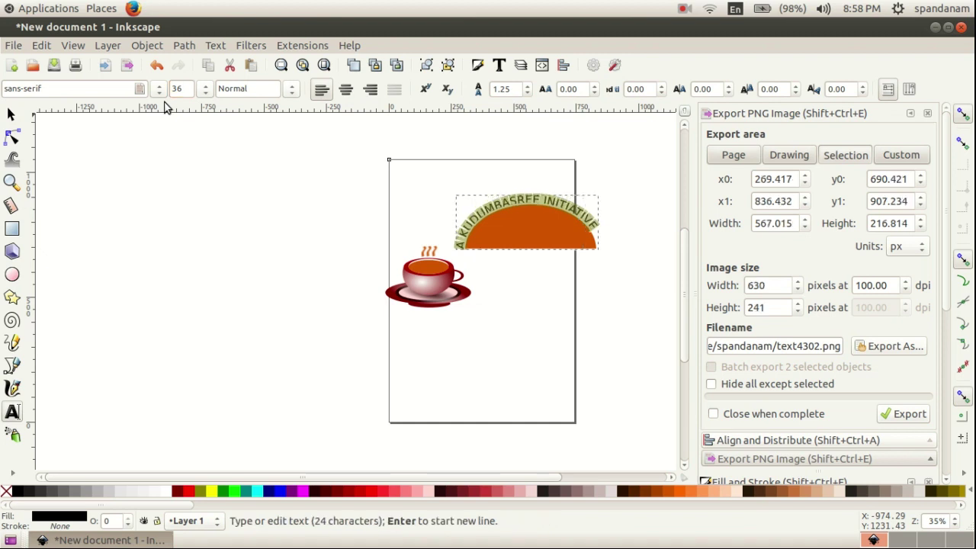
left_click(350, 91)
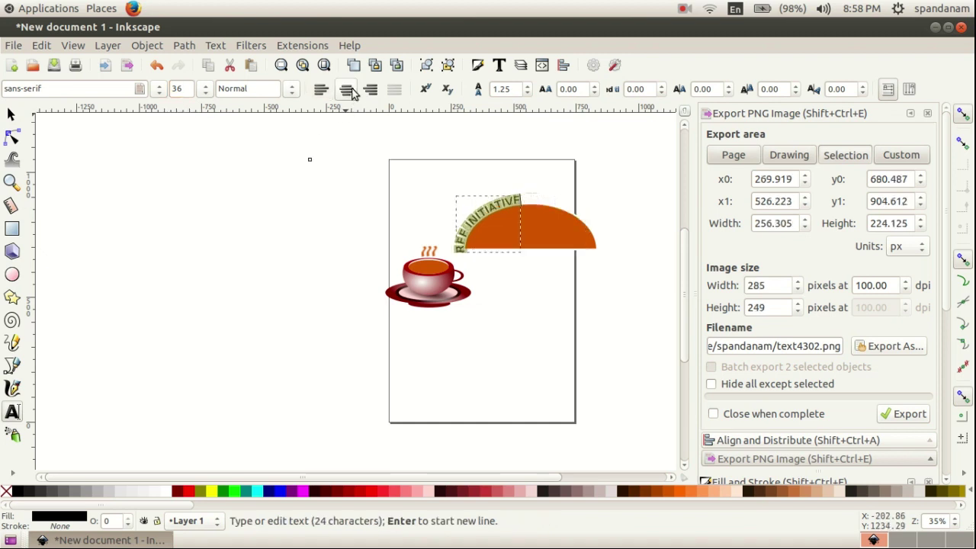
left_click(324, 96)
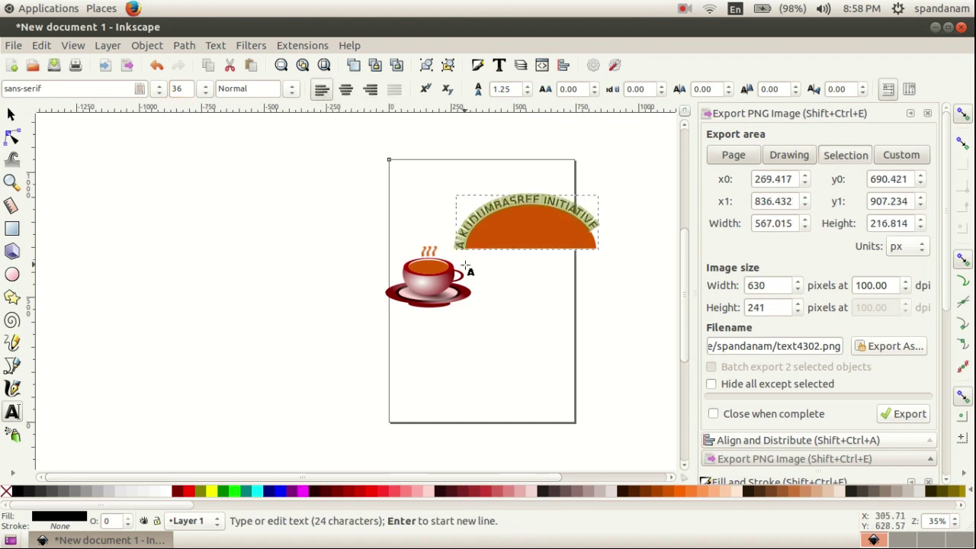
key("Escape")
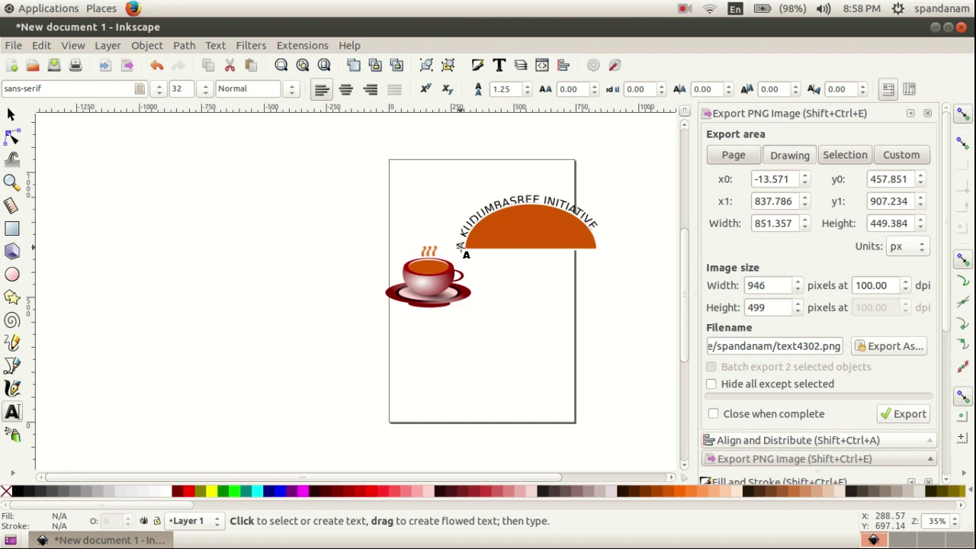
- Colour all the curved caption text deep red and set its style to Bold
scroll(533, 204, "up", 4)
left_click(492, 174)
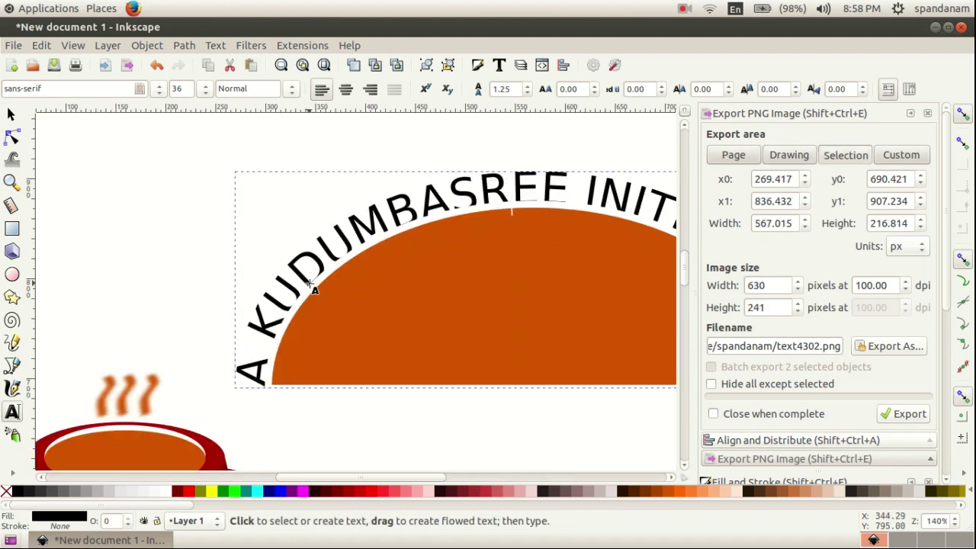
key("Left")
key("Left")
key("Left")
key("Left")
key("Left")
key("Left")
key("Left")
key("Left")
key("Left")
key("Left")
key("Left")
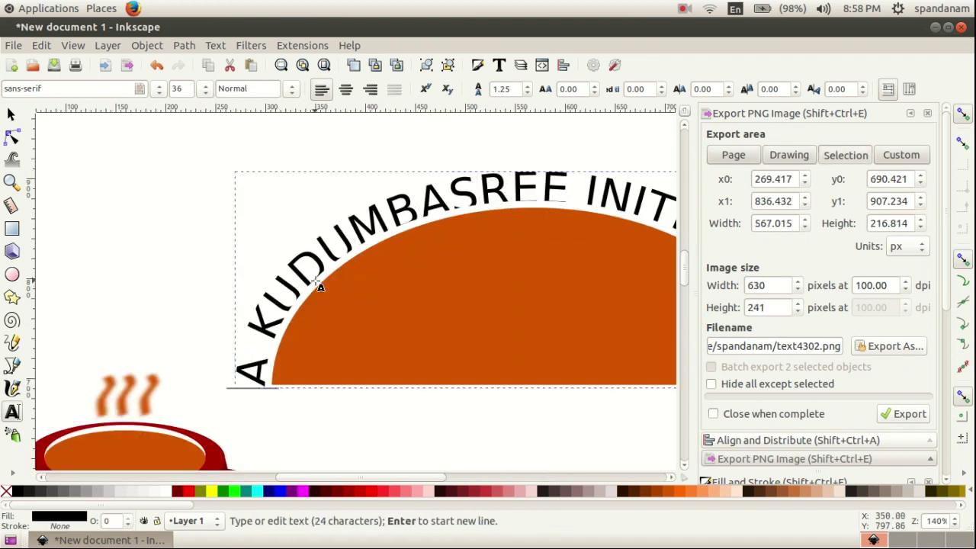
scroll(320, 286, "down", 5)
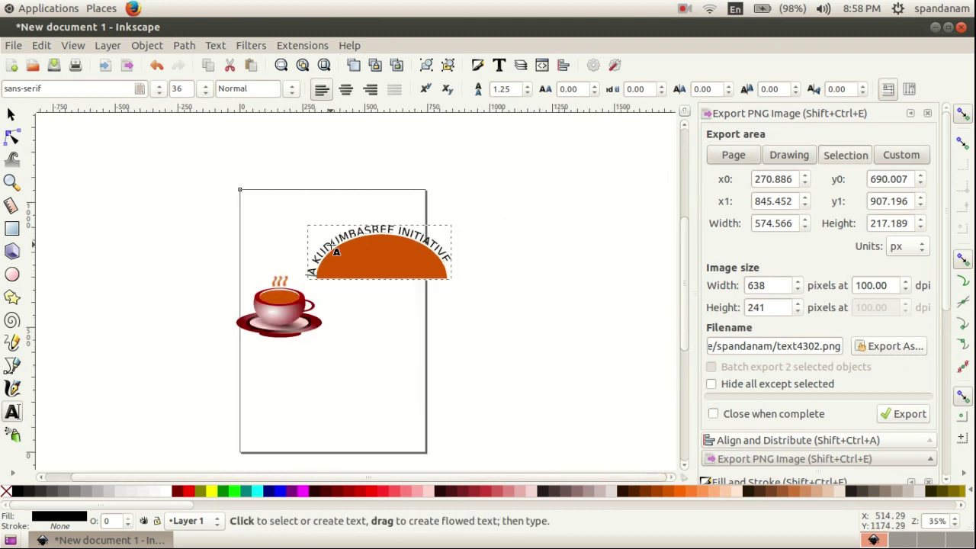
scroll(353, 252, "up", 3)
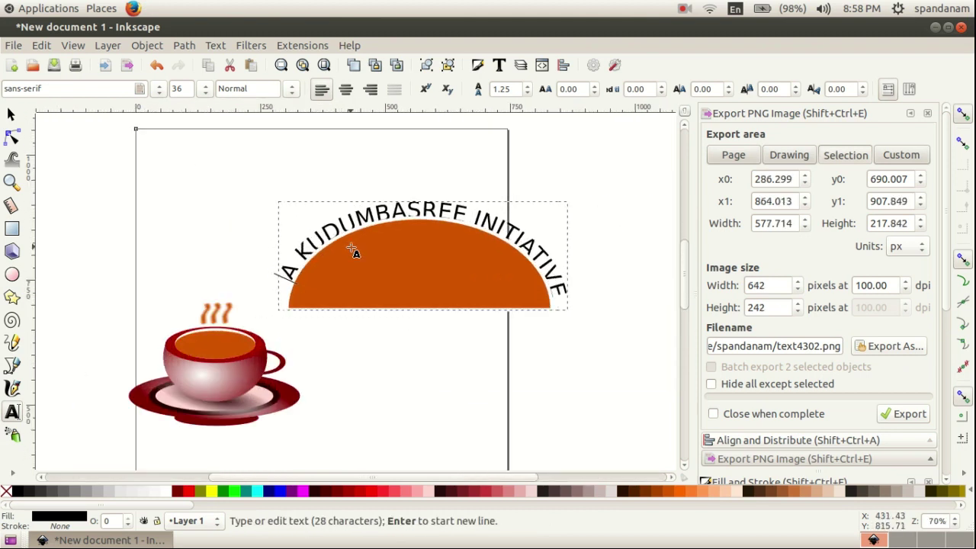
left_click(11, 114)
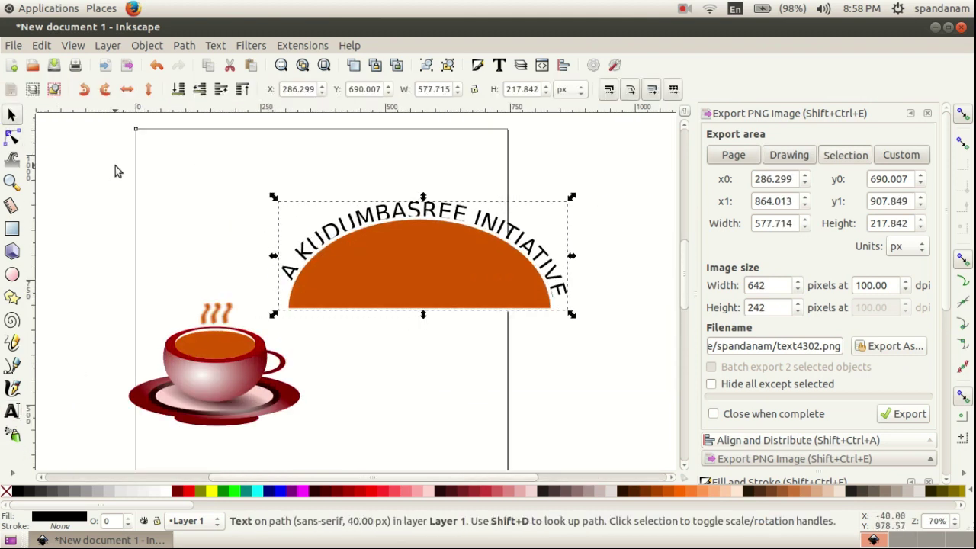
double_click(321, 251)
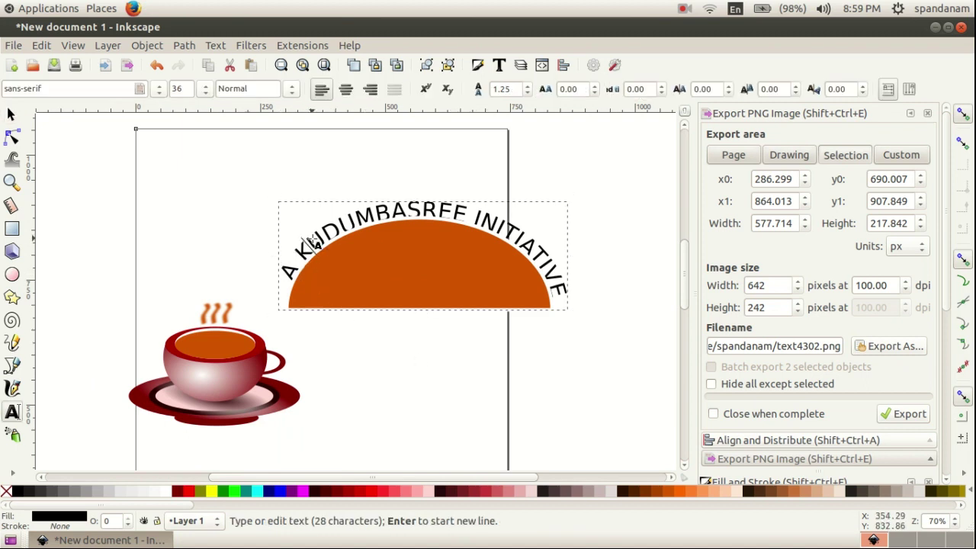
key("ctrl+a")
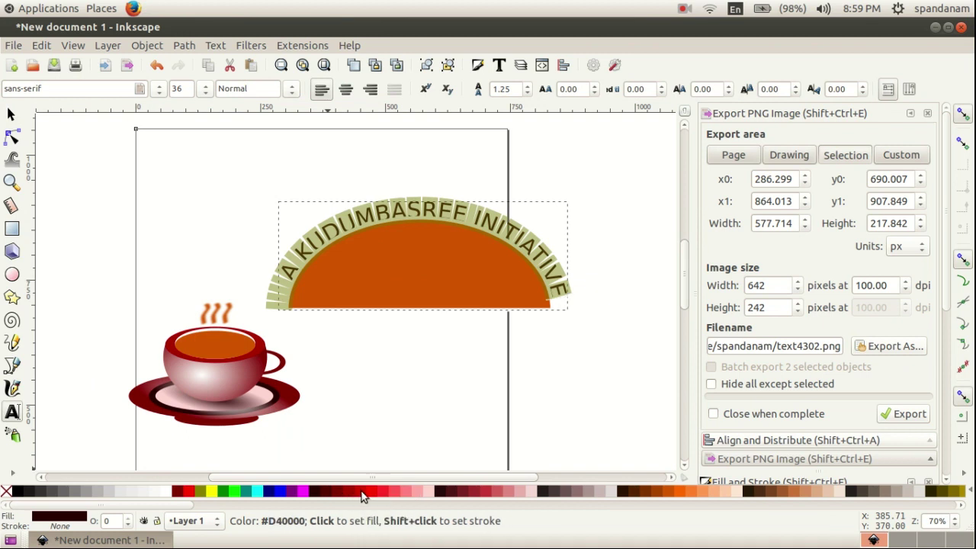
left_click(351, 493)
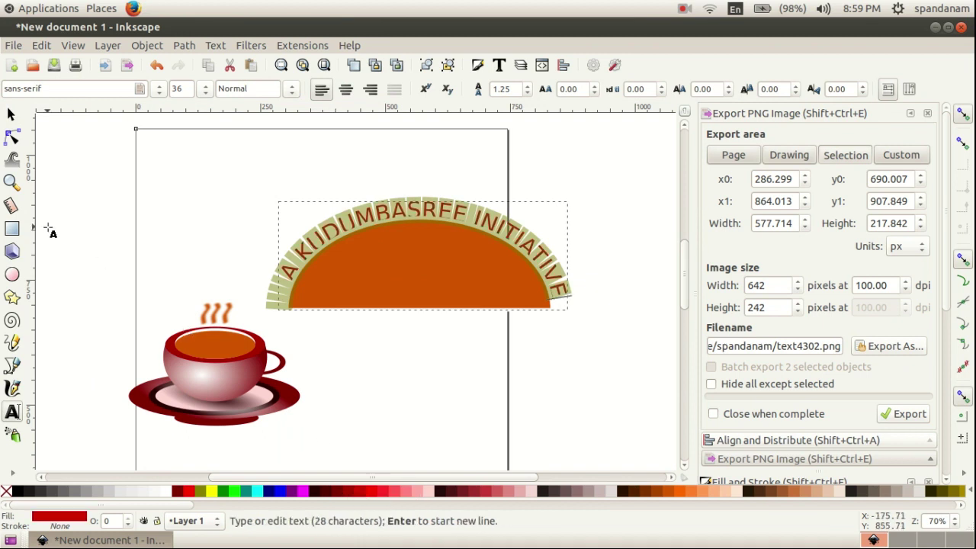
left_click(292, 91)
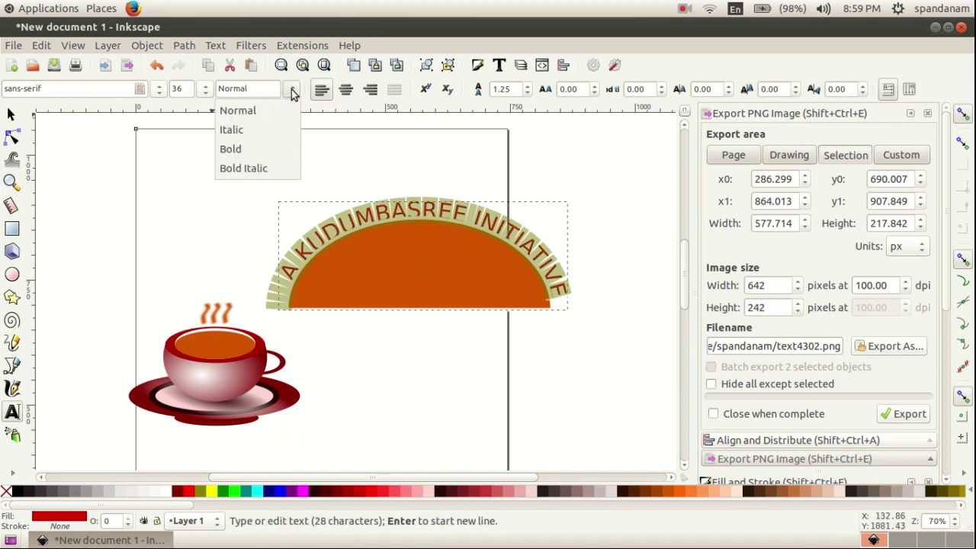
left_click(231, 149)
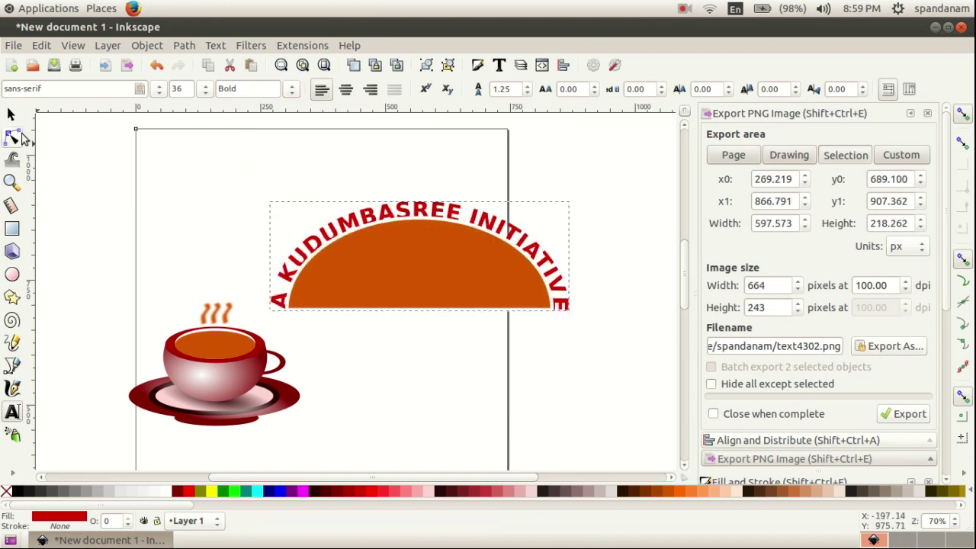
left_click(12, 114)
left_click(455, 354)
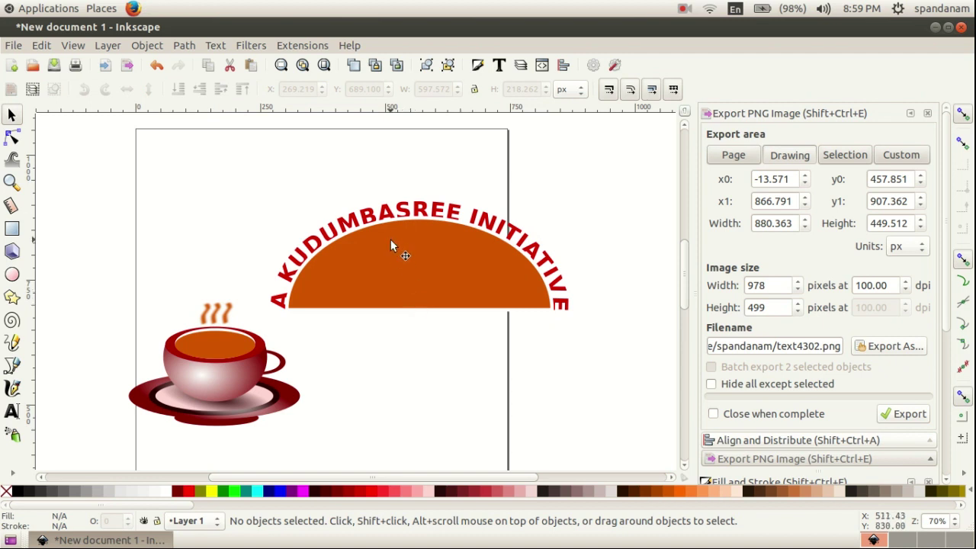
- Set the half-disc's Fill and Stroke paint both to No paint
left_click(397, 296)
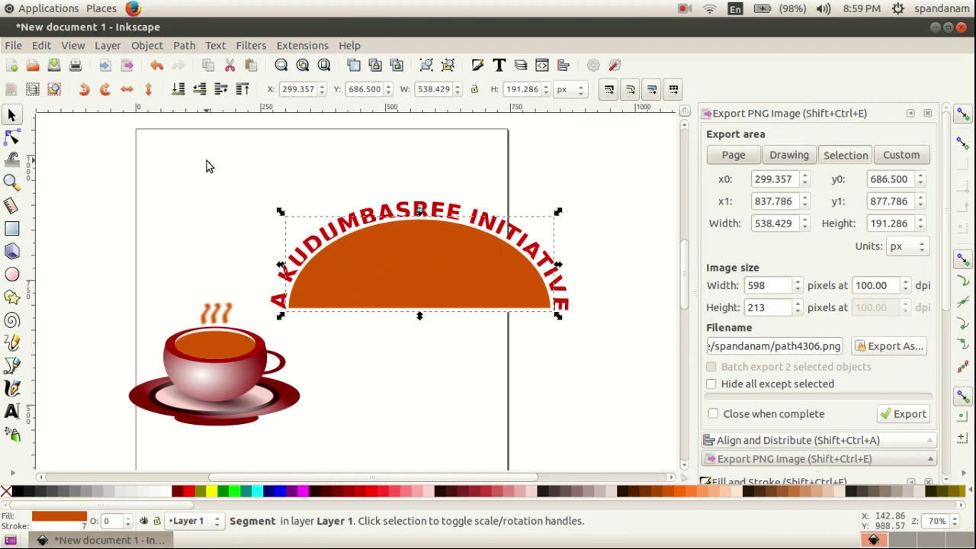
left_click(147, 45)
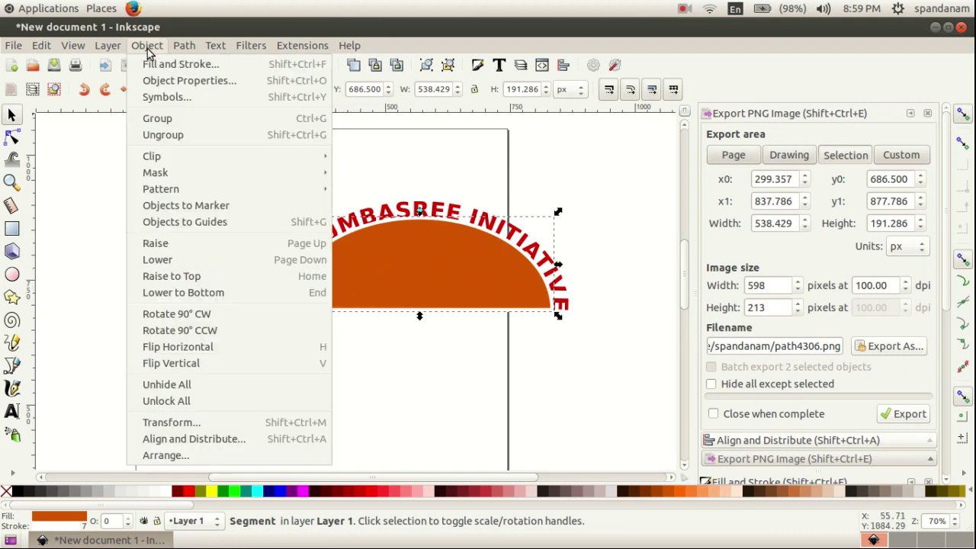
left_click(160, 67)
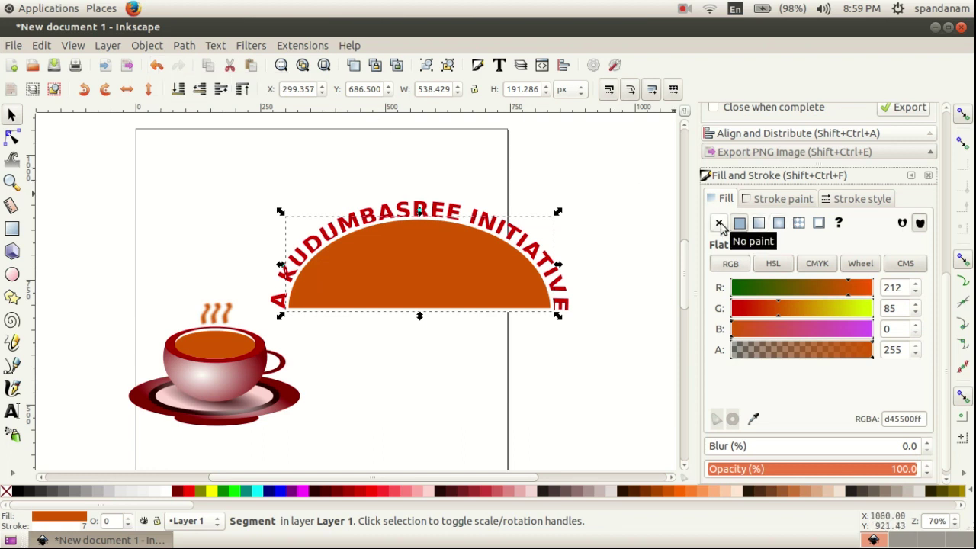
left_click(719, 224)
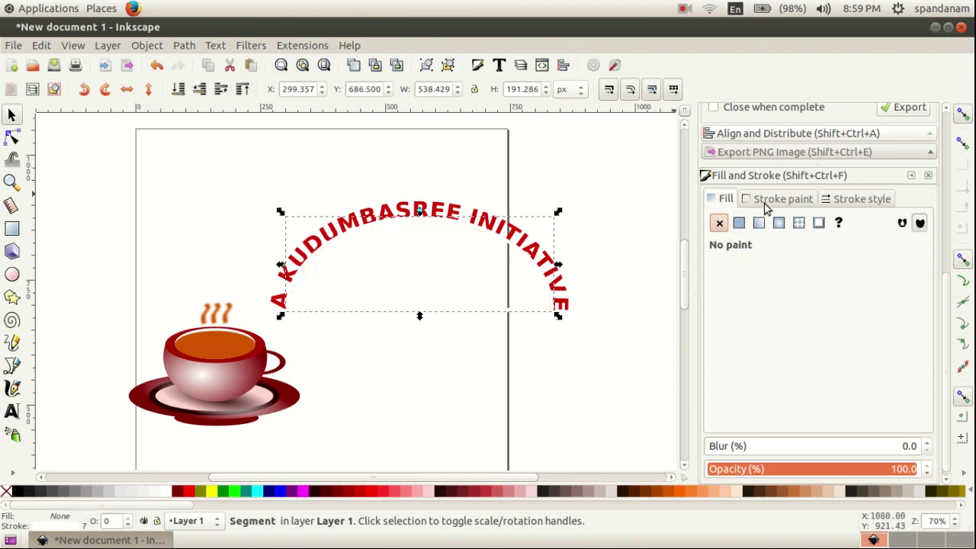
left_click(778, 199)
left_click(719, 222)
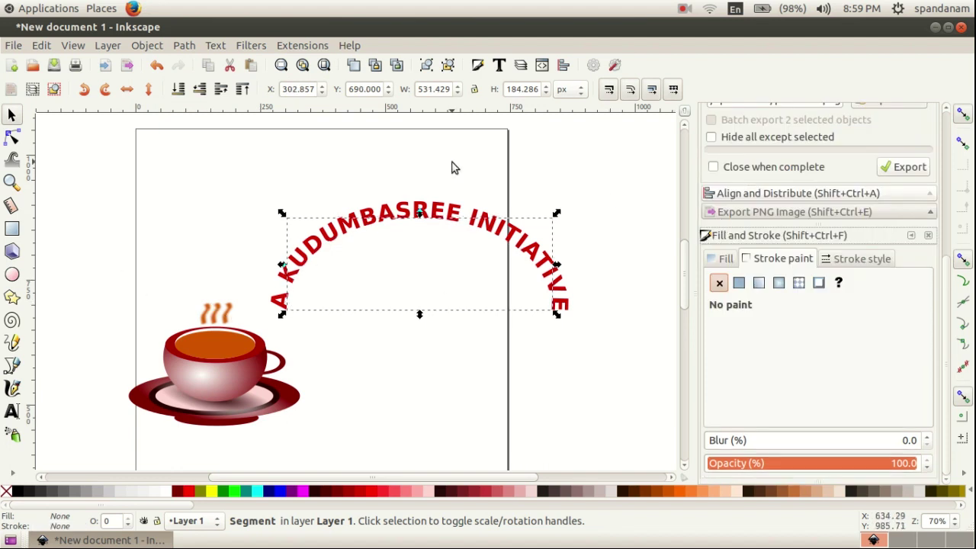
left_click(72, 144)
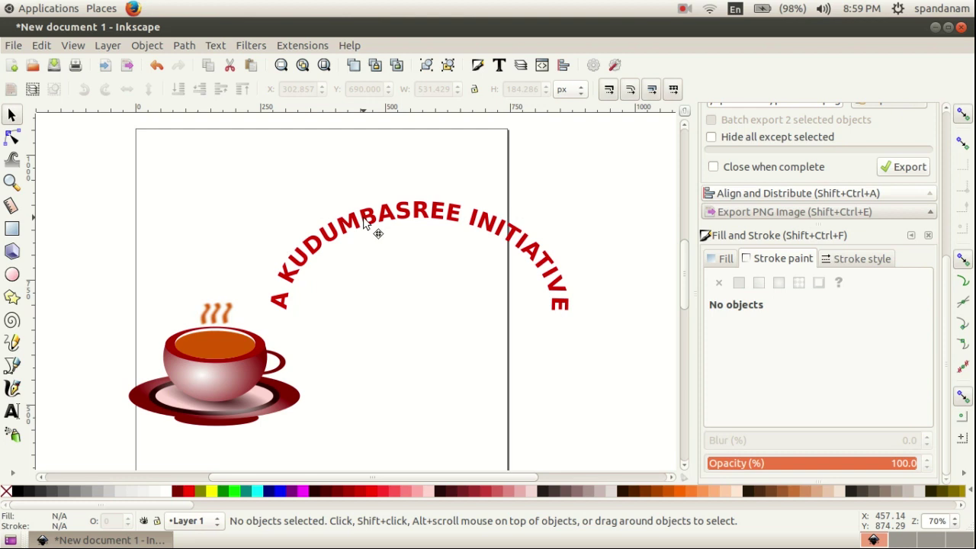
- Move the red curved caption left so it arches over the teacup
left_click(367, 230)
left_click_drag(370, 231, 179, 261)
key("Escape")
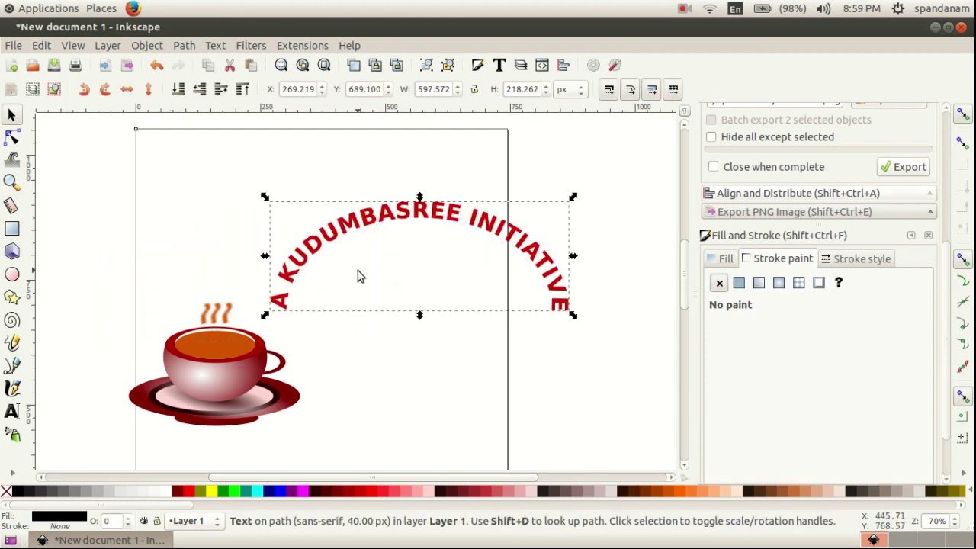
left_click_drag(358, 242, 145, 254)
left_click(371, 408)
- Raise the teacup logo slightly and widen it beneath the curved caption
left_click(220, 384)
left_click_drag(220, 384, 215, 350)
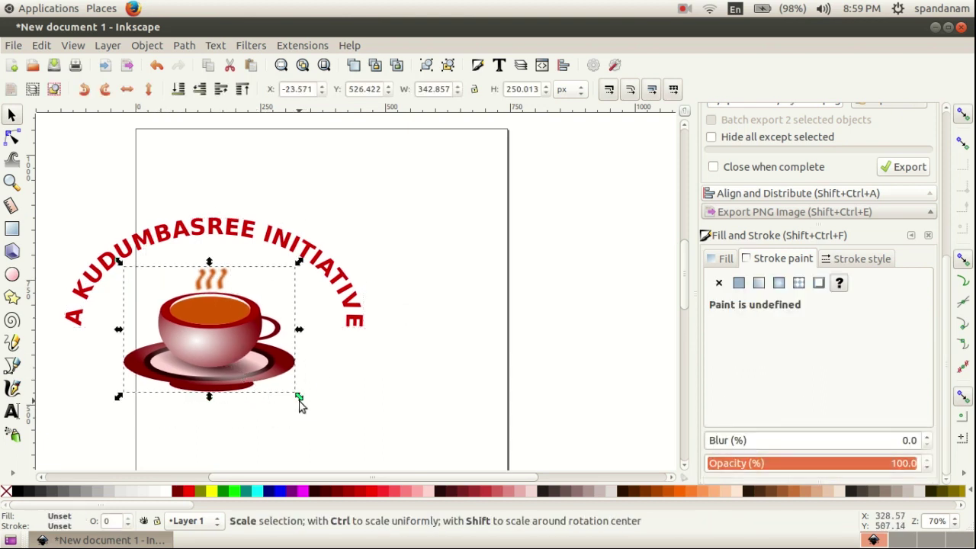
left_click_drag(300, 399, 314, 402)
left_click(373, 406)
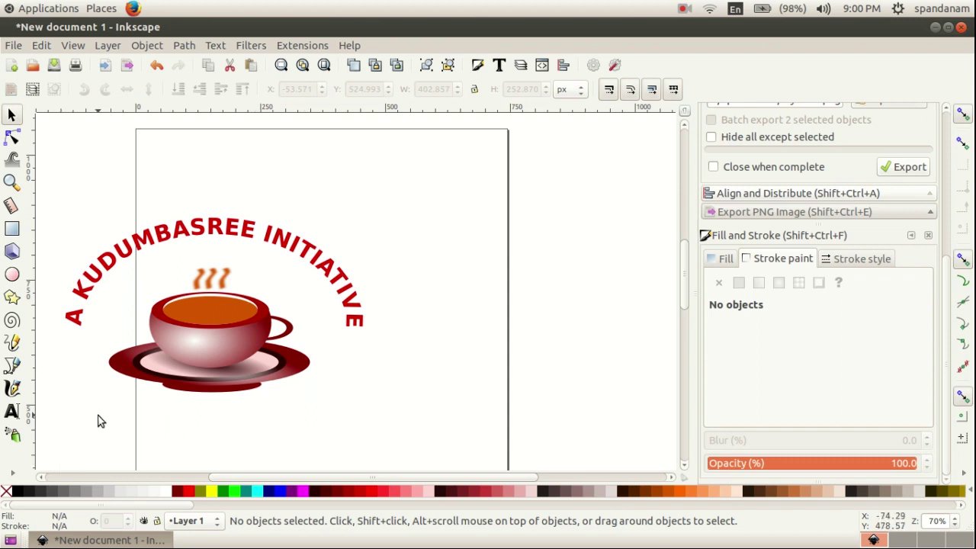
left_click(12, 411)
- Type the tagline 'TASTE THE REAL TASTE OF NATURE' below the teacup and make it Bold
left_click(200, 432)
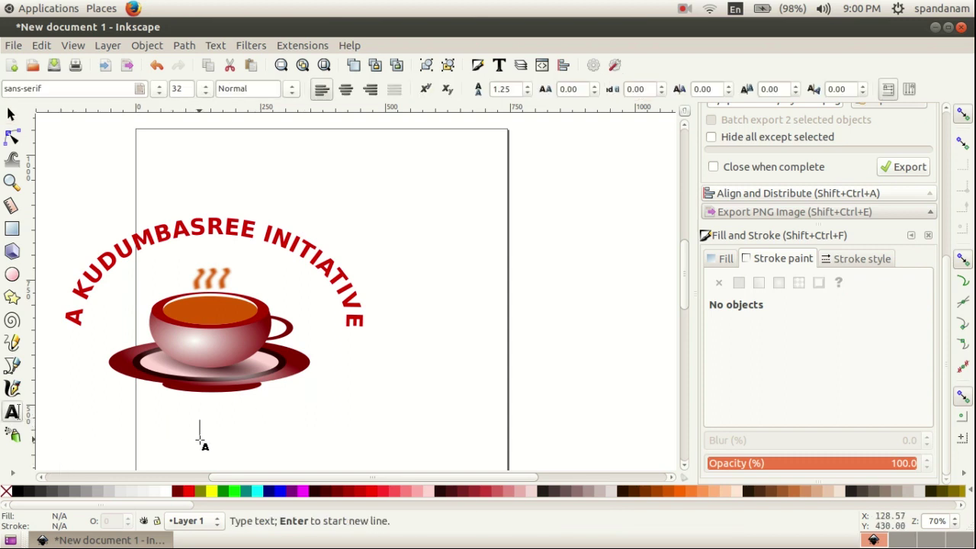
type("TAS")
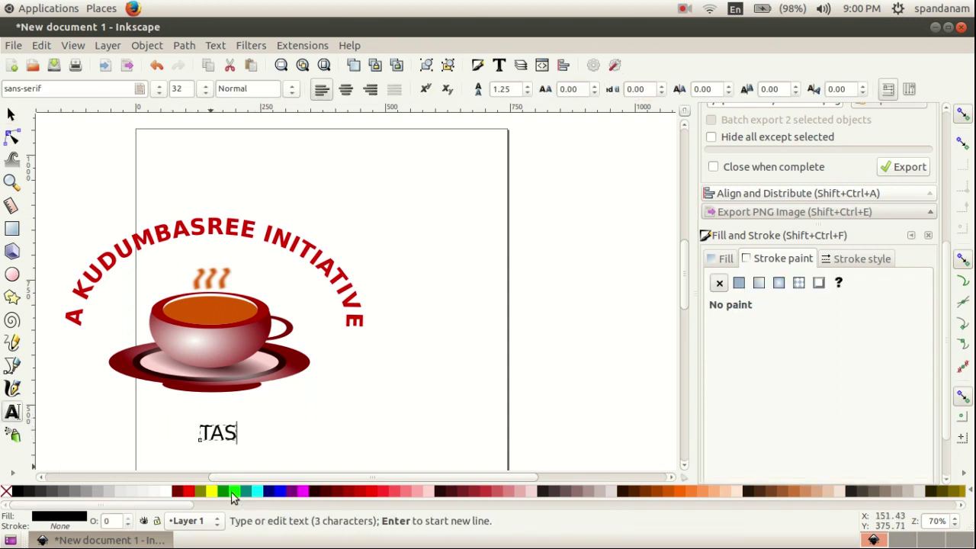
type("TE TH")
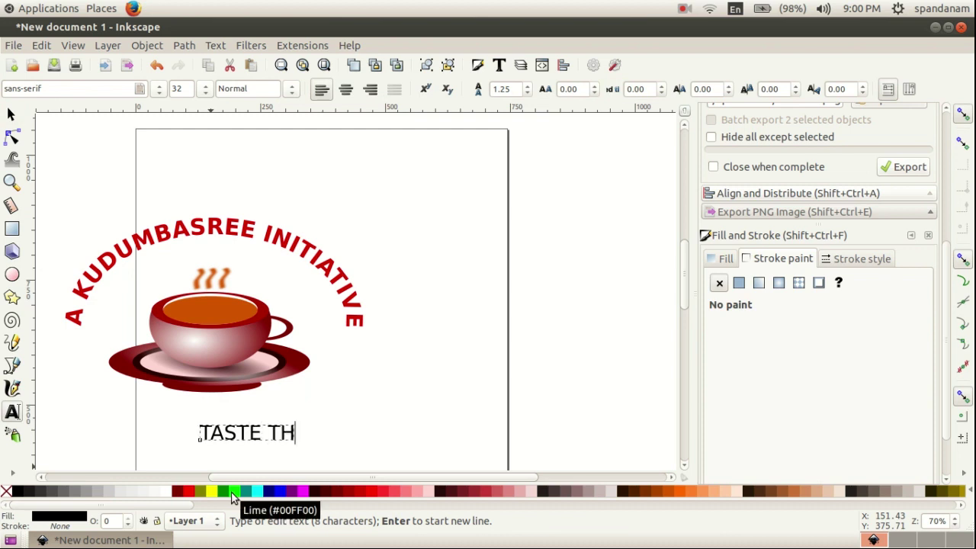
type("E REA")
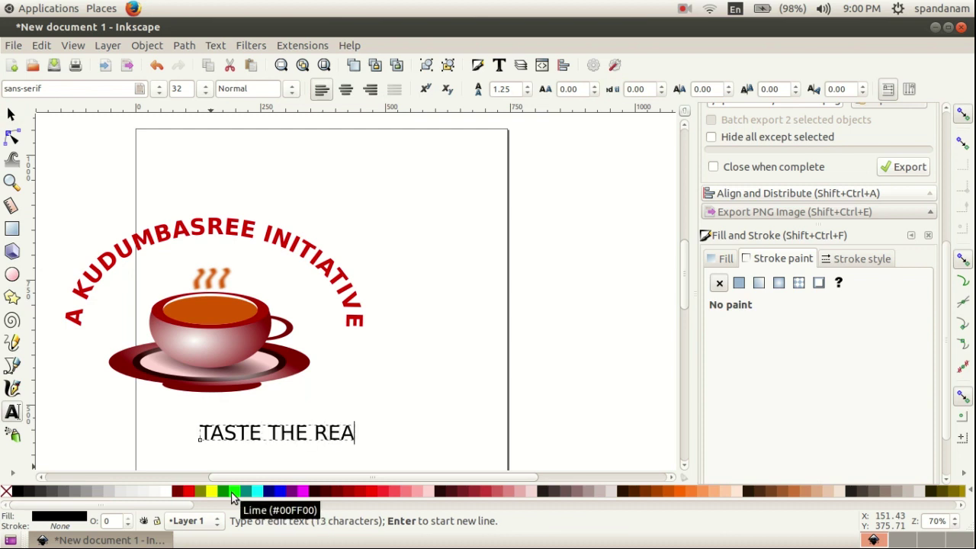
type("L TASTE OF NATURE")
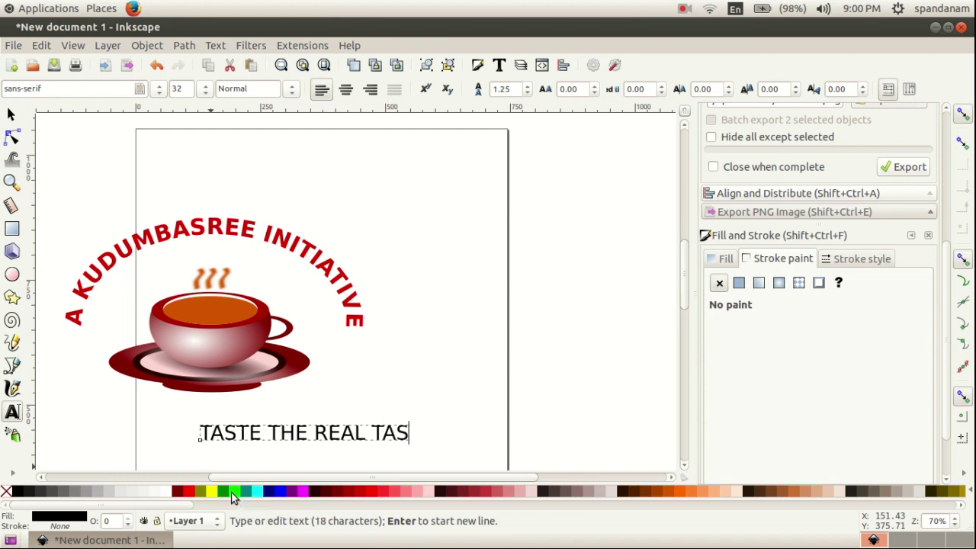
key("ctrl+a")
left_click(291, 89)
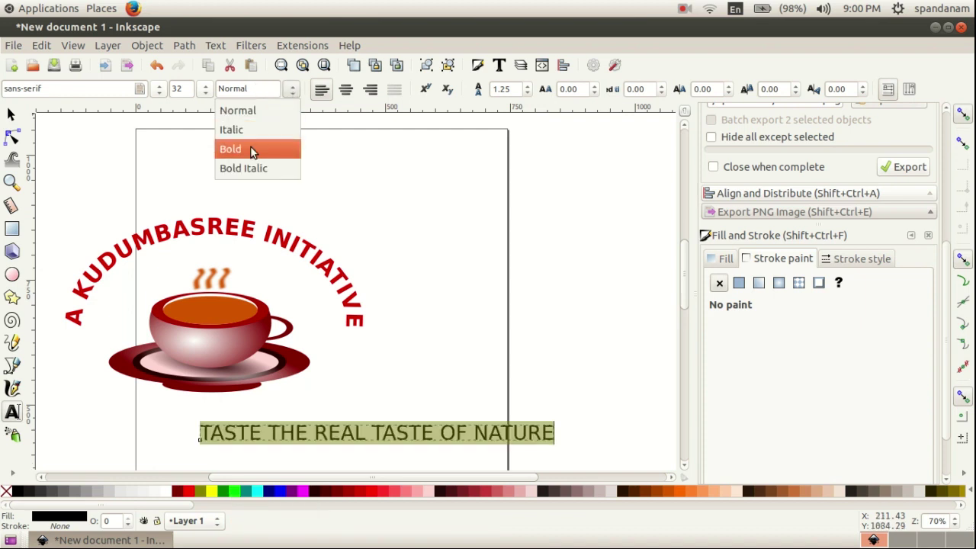
left_click(252, 148)
- Move the bold tagline left so it sits centred beneath the teacup
left_click(12, 113)
scroll(428, 225, "down", 3)
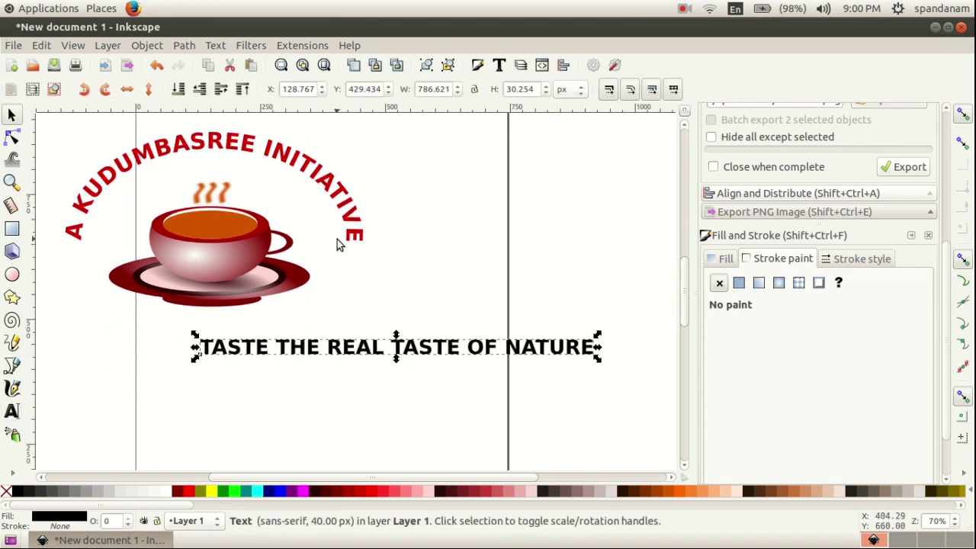
left_click_drag(298, 352, 149, 345)
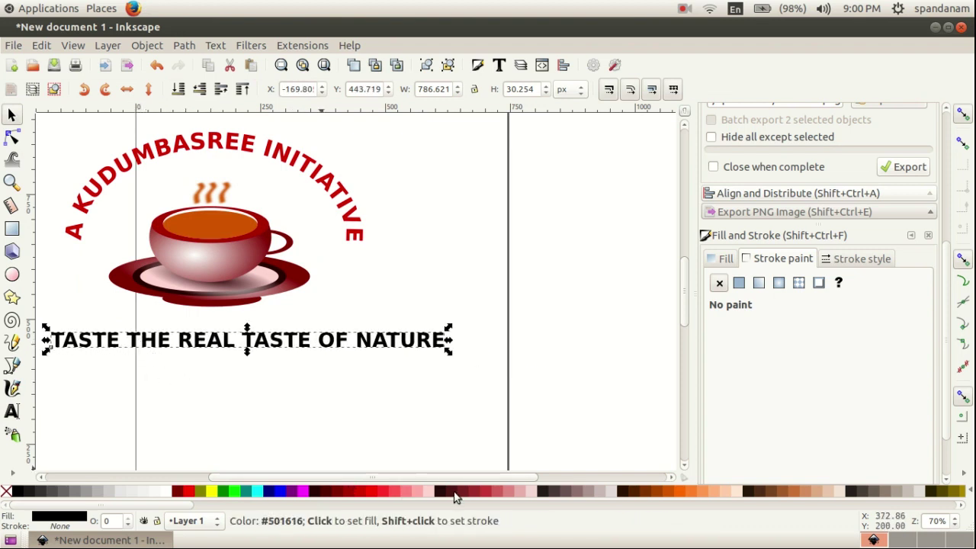
left_click_drag(392, 478, 345, 490)
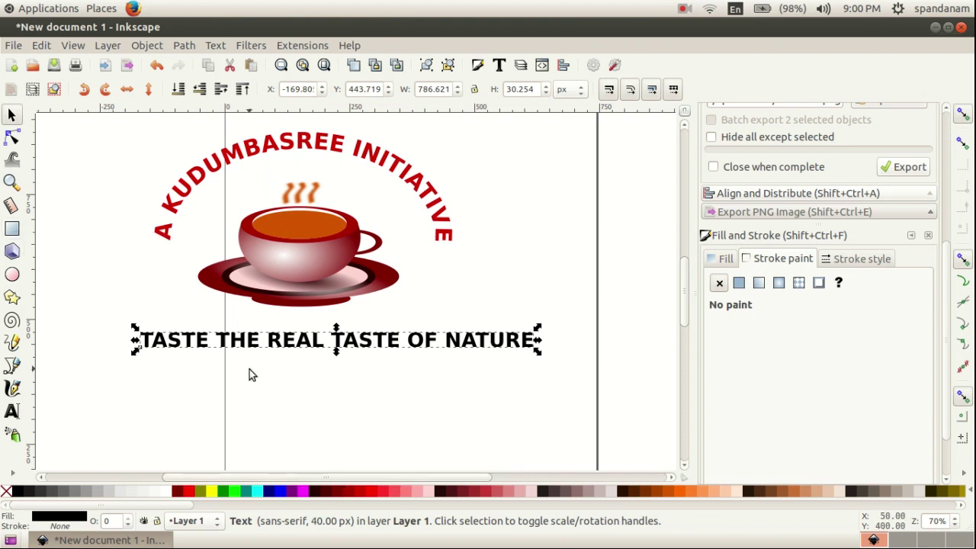
left_click(270, 377)
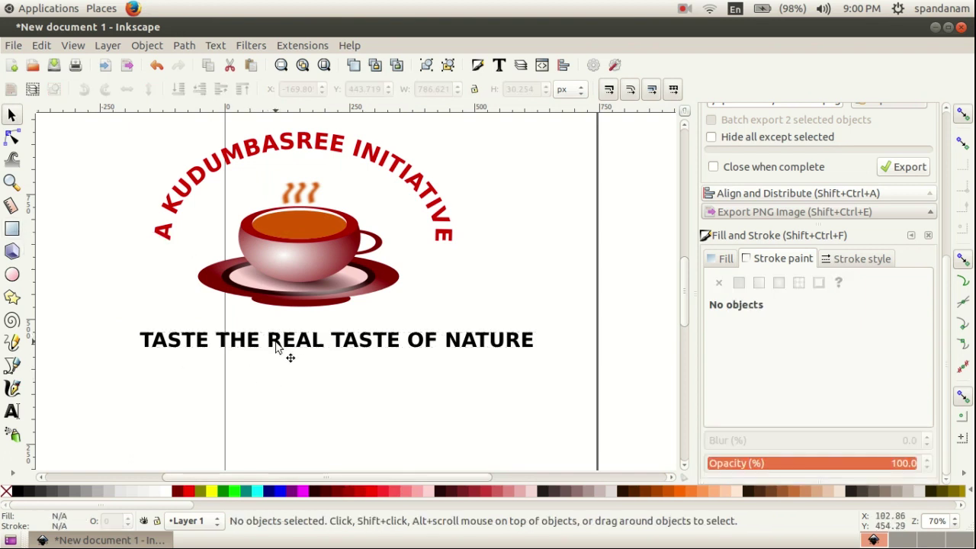
- Draw a long thin green bar below the cup and move it onto the tagline
left_click(12, 230)
left_click_drag(141, 304, 442, 320)
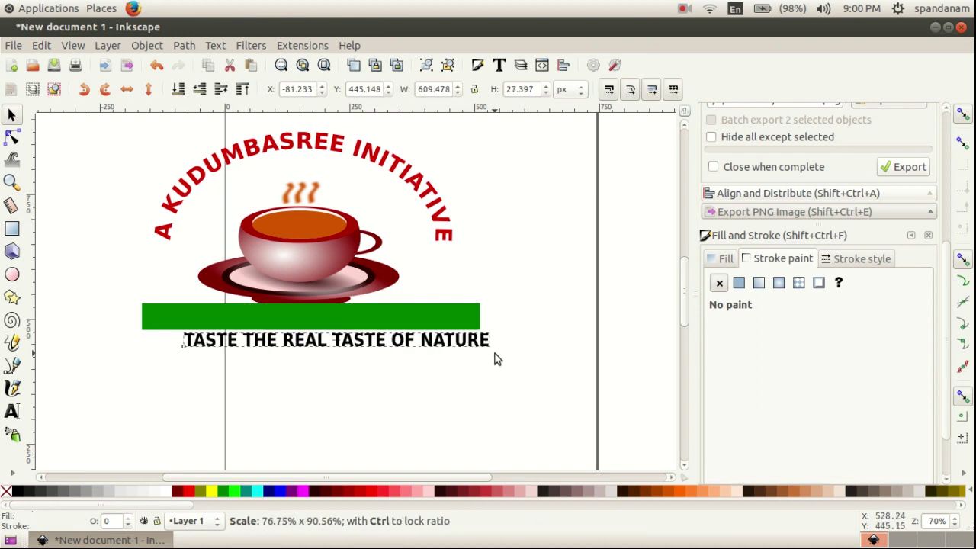
left_click_drag(496, 355, 490, 352)
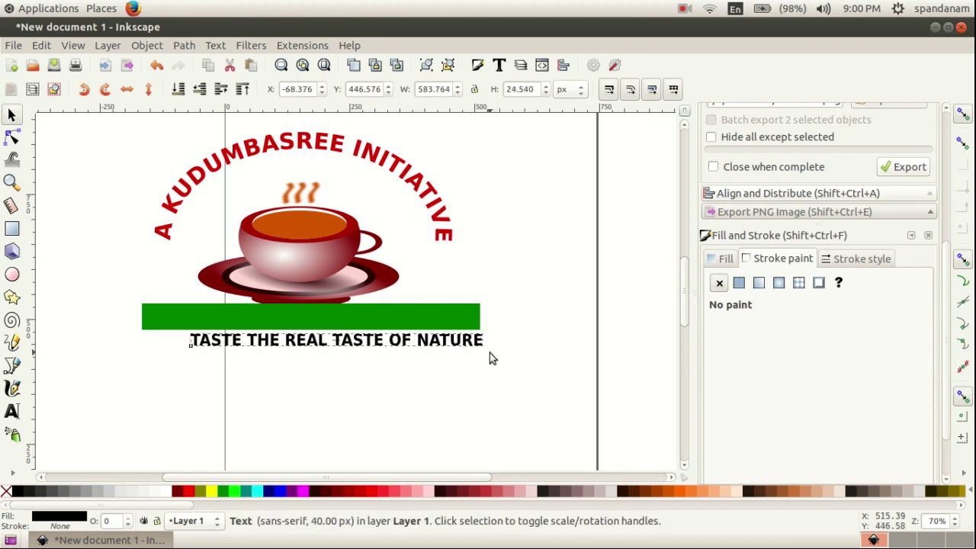
left_click(336, 324)
left_click_drag(336, 324, 364, 353)
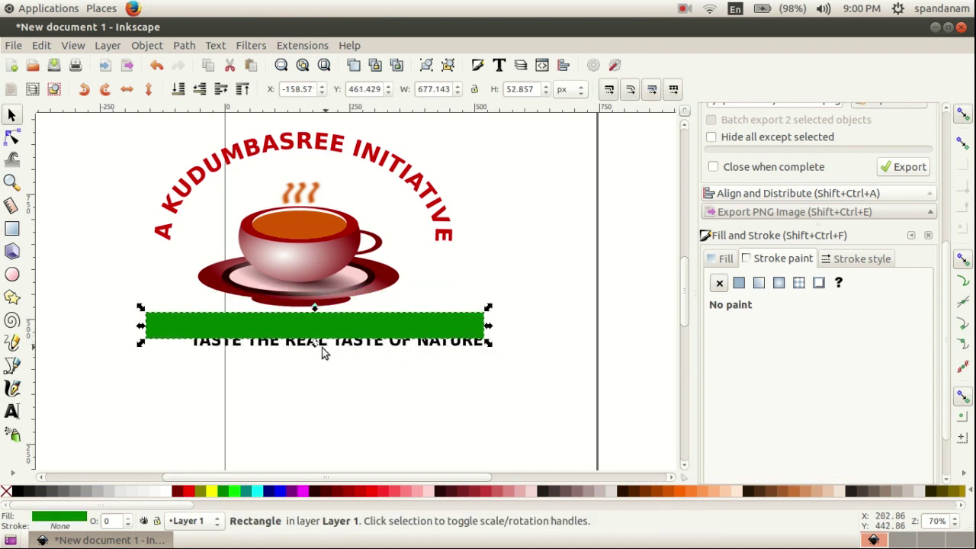
- Align the green bar over the tagline and lower it to the bottom behind the text
left_click(298, 355)
mouse_move(299, 355)
left_mouse_down()
mouse_move(290, 364)
mouse_move(290, 352)
mouse_move(298, 356)
left_mouse_up()
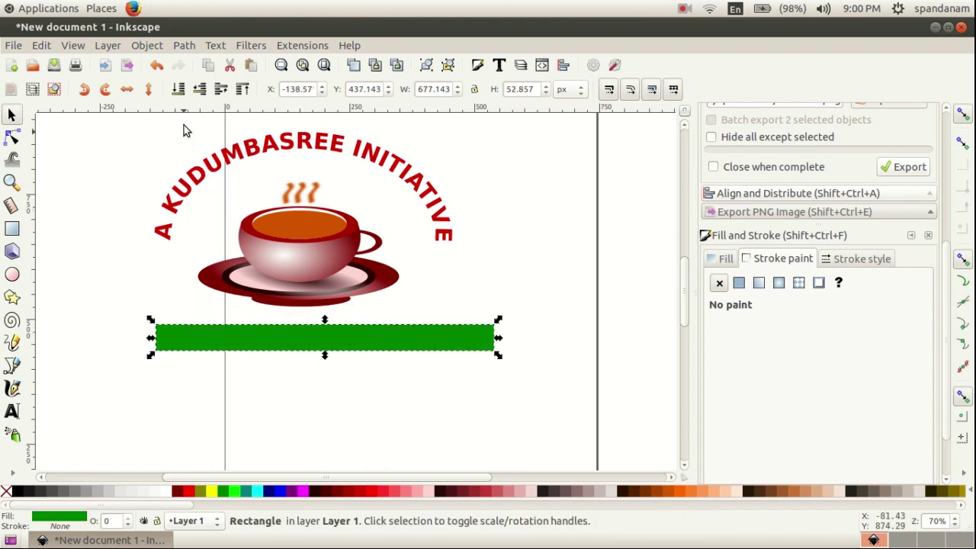
left_click(152, 45)
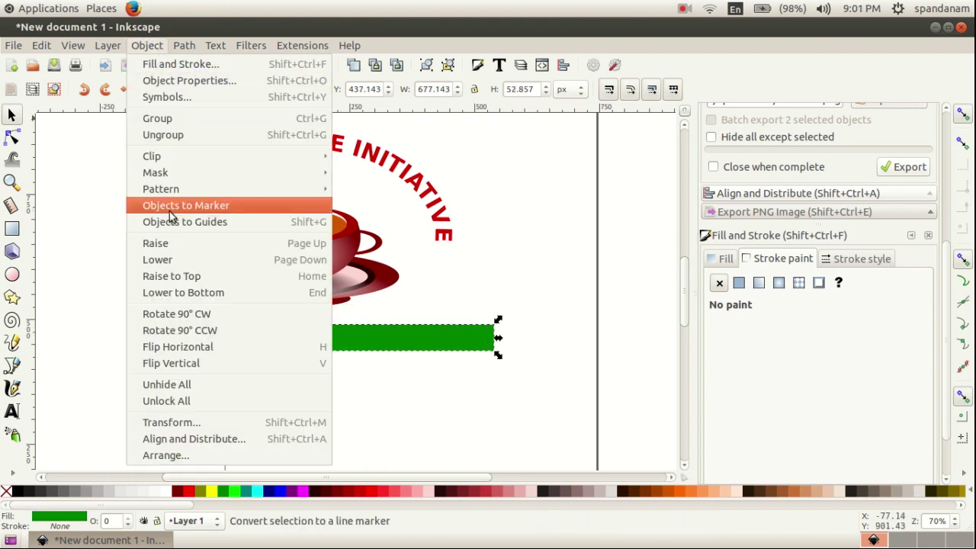
left_click(189, 297)
left_click(323, 422)
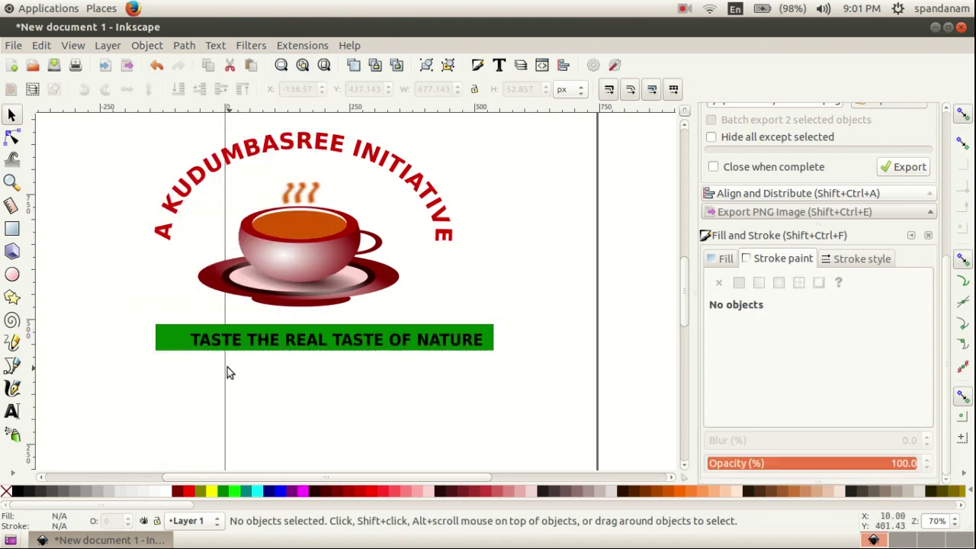
- Enlarge the TASTE THE REAL TASTE OF NATURE slogan slightly and duplicate it
scroll(233, 337, "up", 1)
scroll(233, 337, "up", 2)
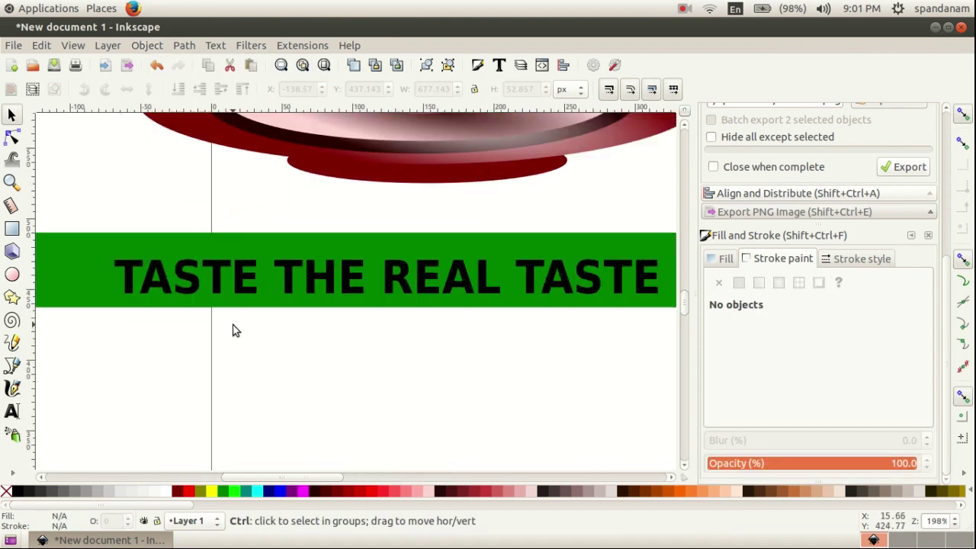
left_click(212, 283)
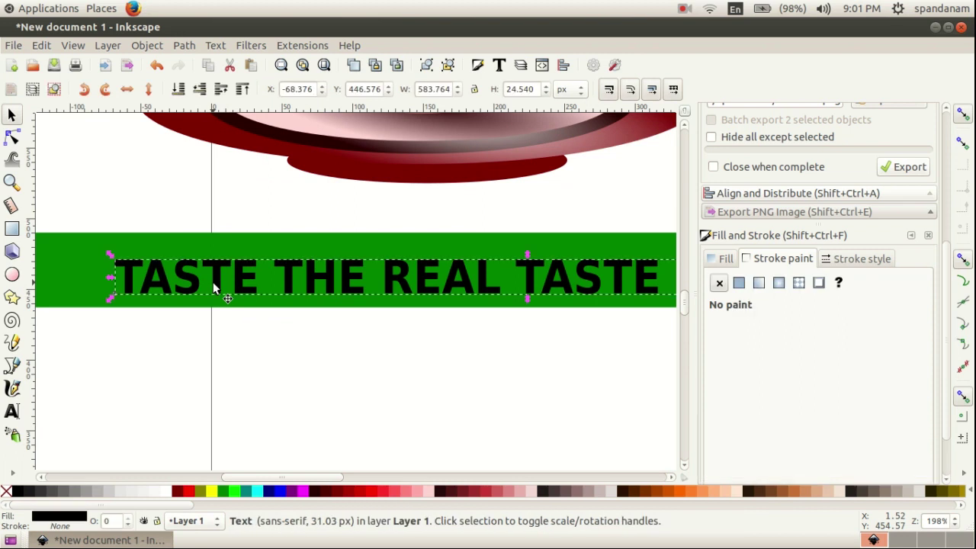
left_click_drag(110, 255, 97, 256)
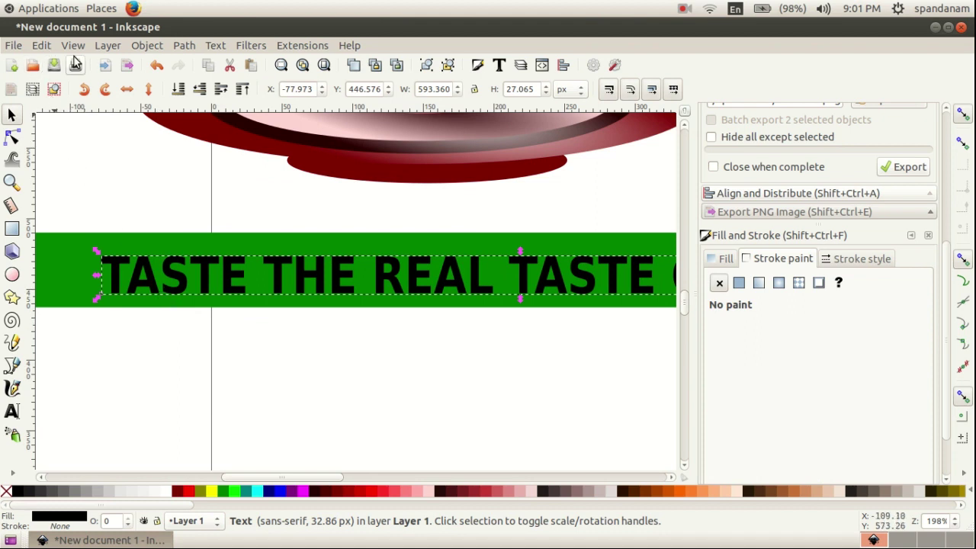
left_click(38, 45)
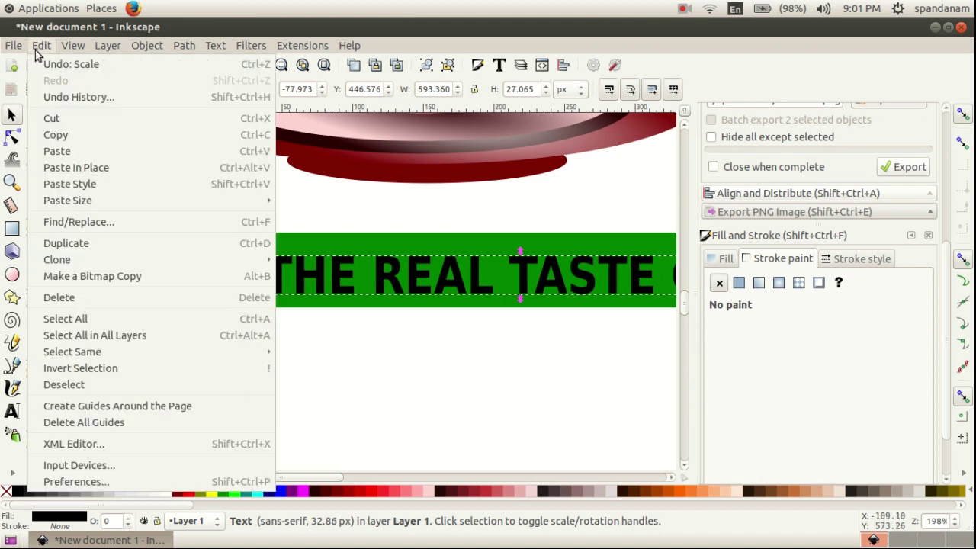
left_click(51, 241)
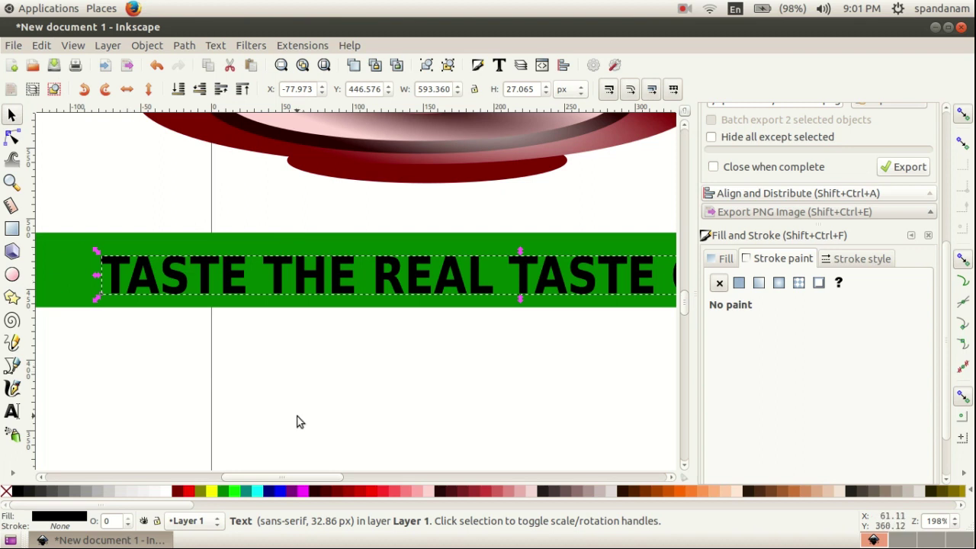
- Offset the top slogan copy with arrow nudges over the dark maroon shadow and colour it red
key("Up")
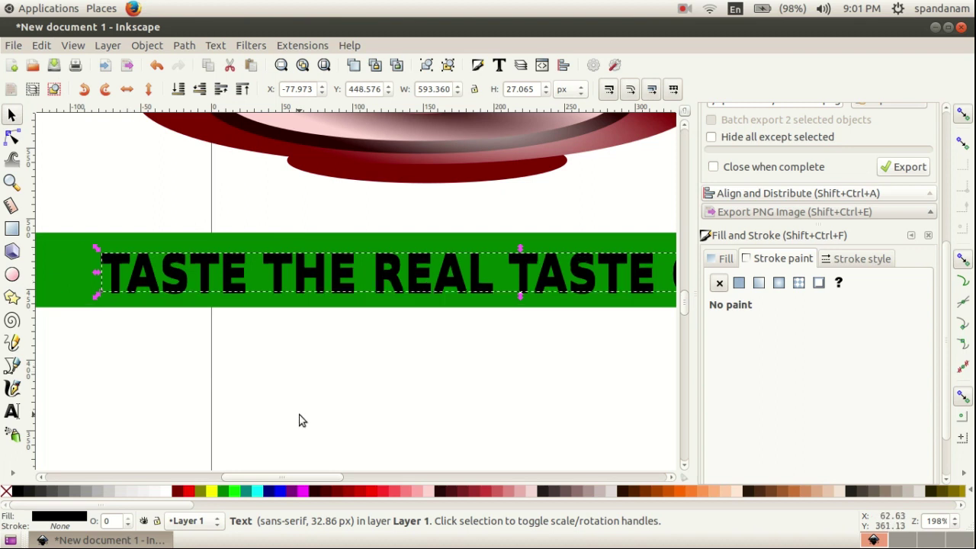
left_click(425, 493)
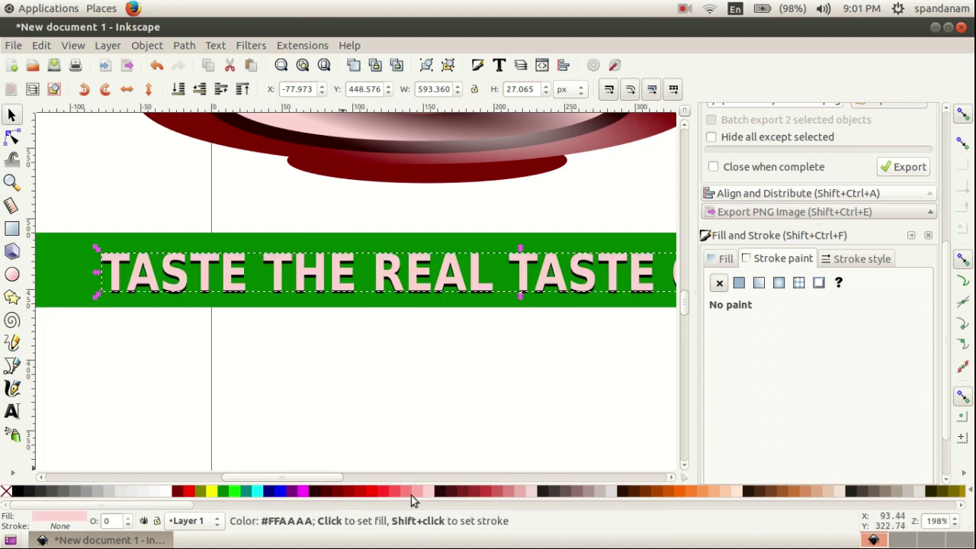
left_click(323, 492)
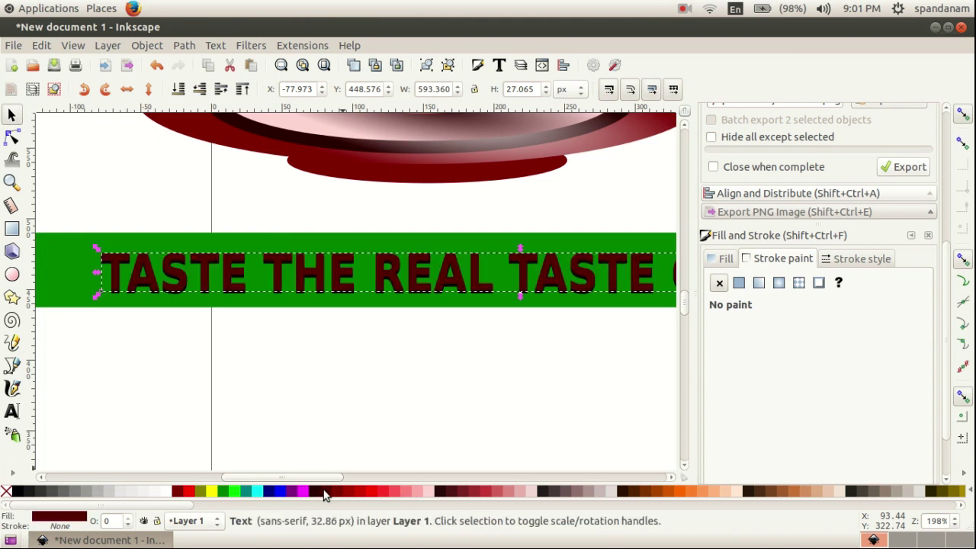
key("Up")
key("ctrl+Up")
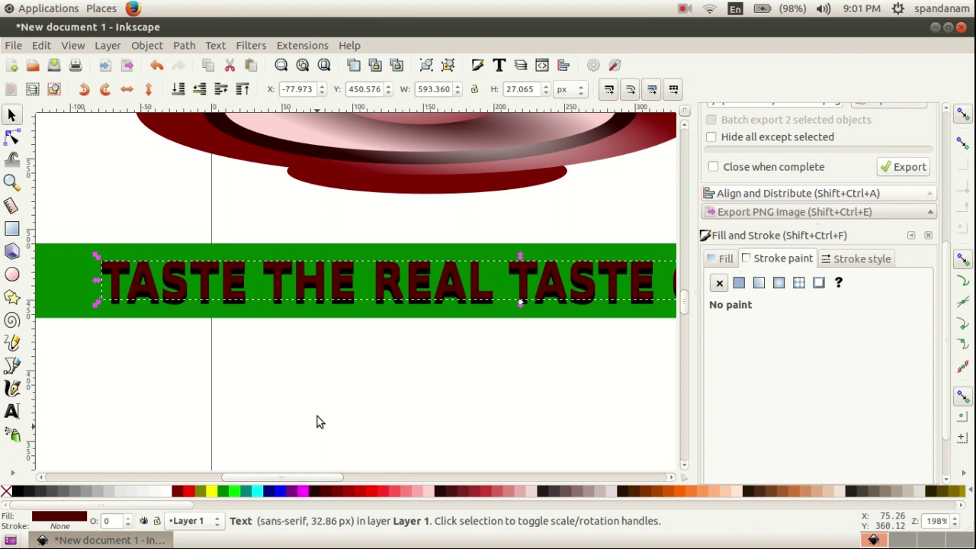
key("Left")
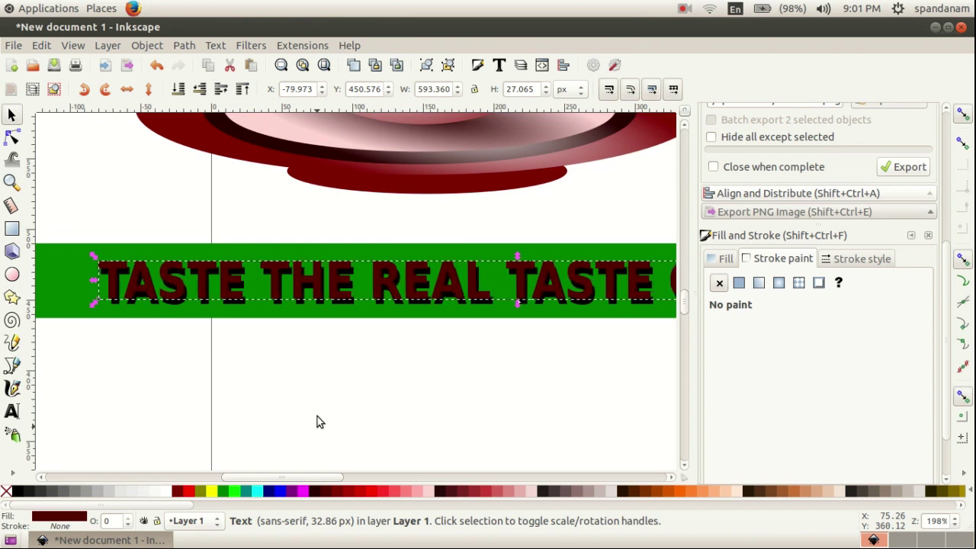
key("Right")
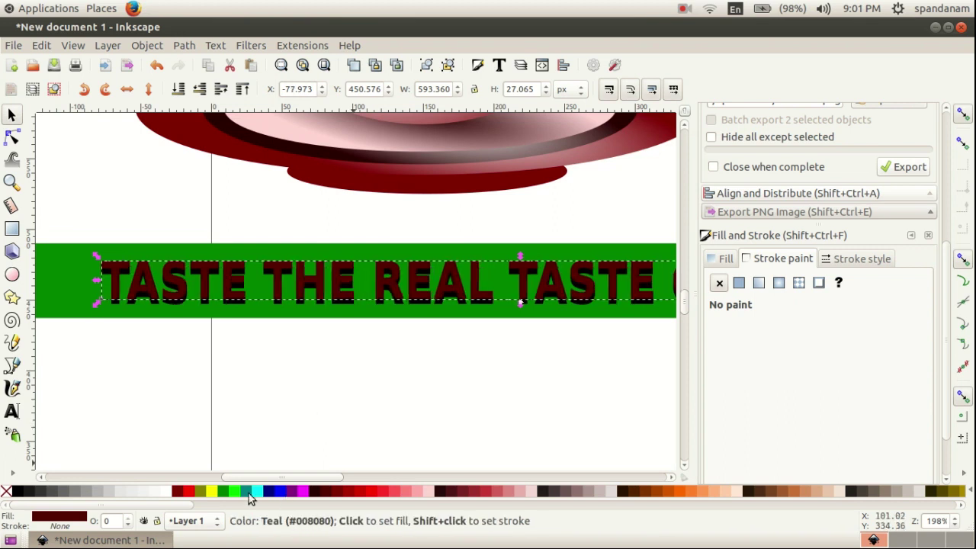
left_click(190, 496)
left_click(289, 379)
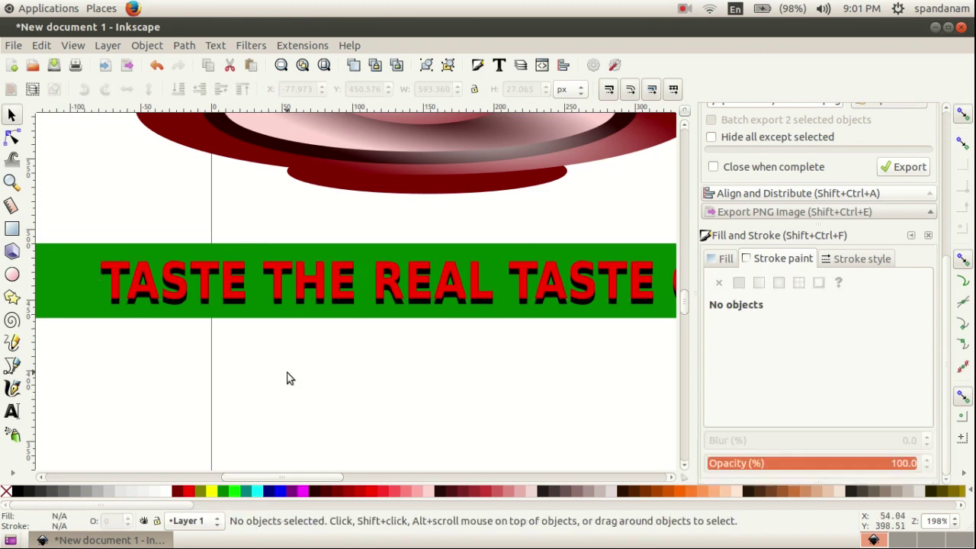
scroll(268, 360, "down", 1)
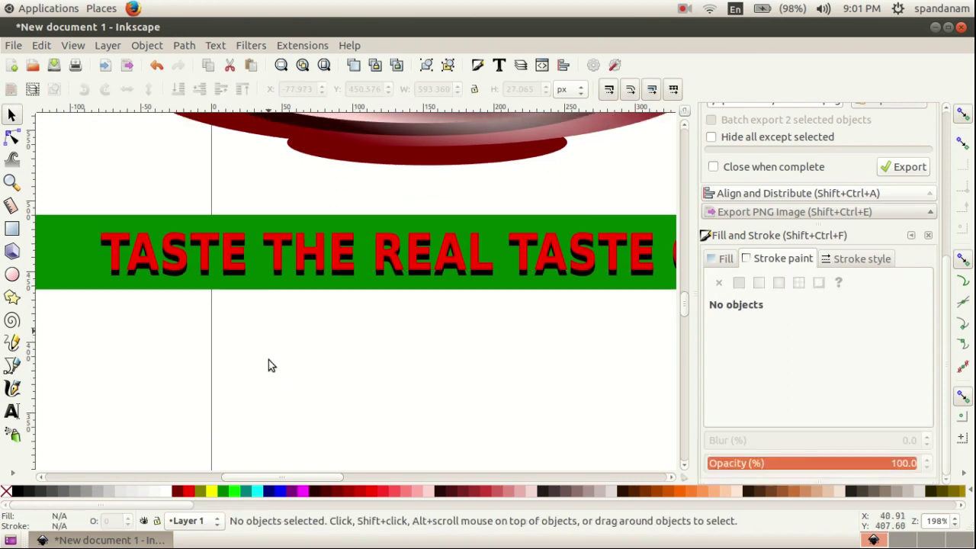
scroll(269, 360, "down", 2, "ctrl")
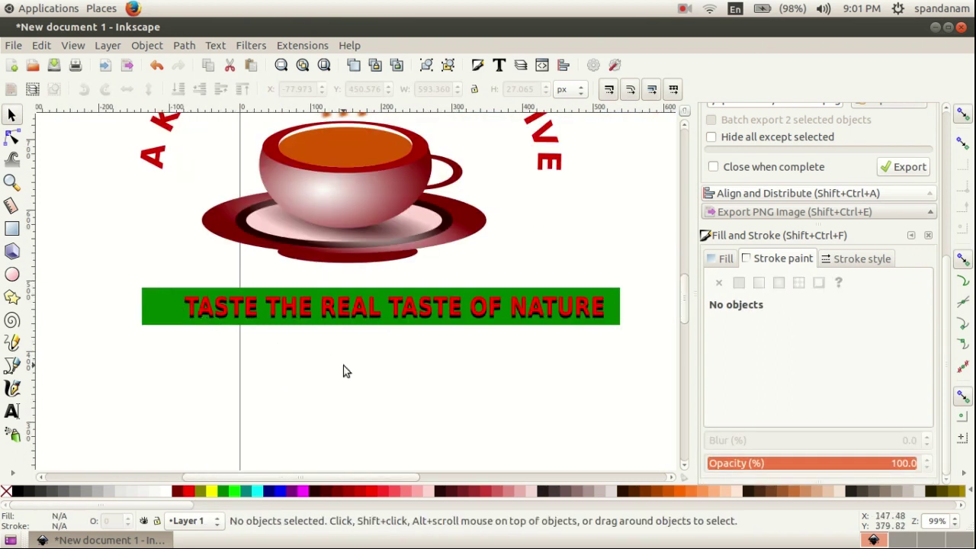
- Group the red slogan and its shadow copy into one object
left_click_drag(163, 363, 615, 276)
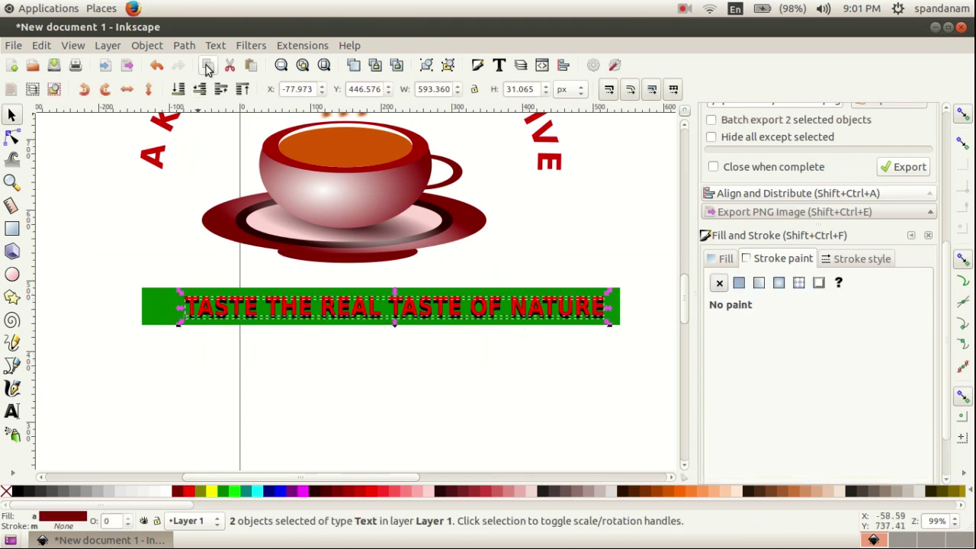
left_click(147, 47)
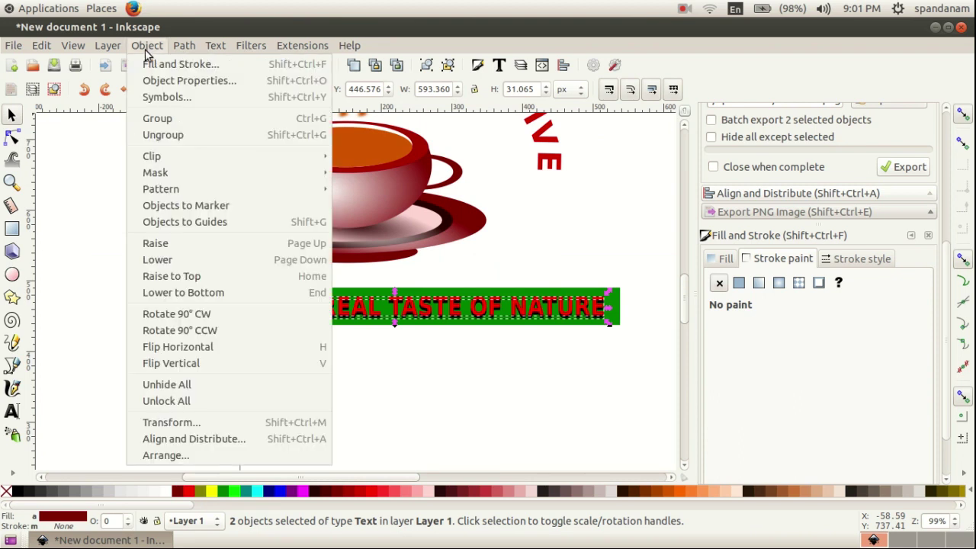
left_click(170, 120)
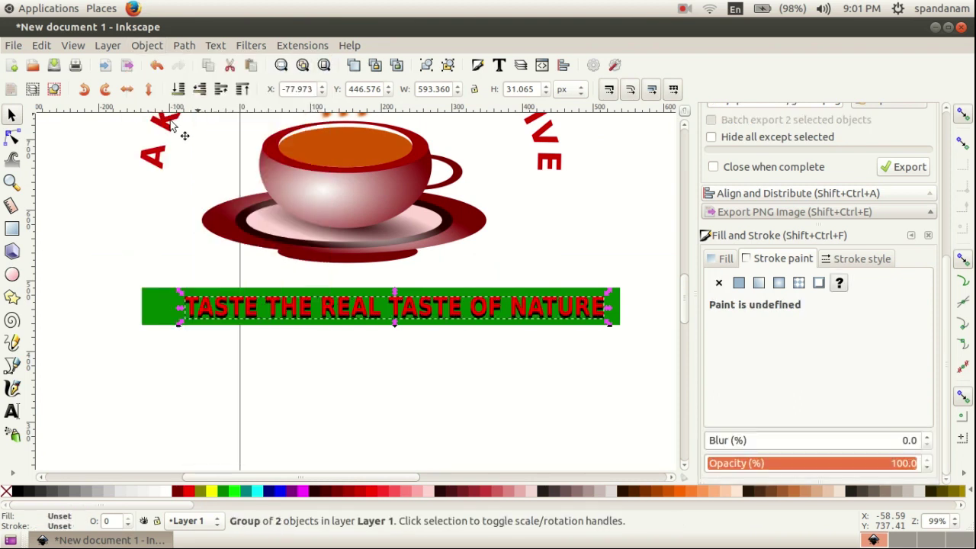
left_click(293, 399)
- Centre the slogan group horizontally and vertically on the green strip
left_click(276, 306)
left_click(157, 308, "ctrl")
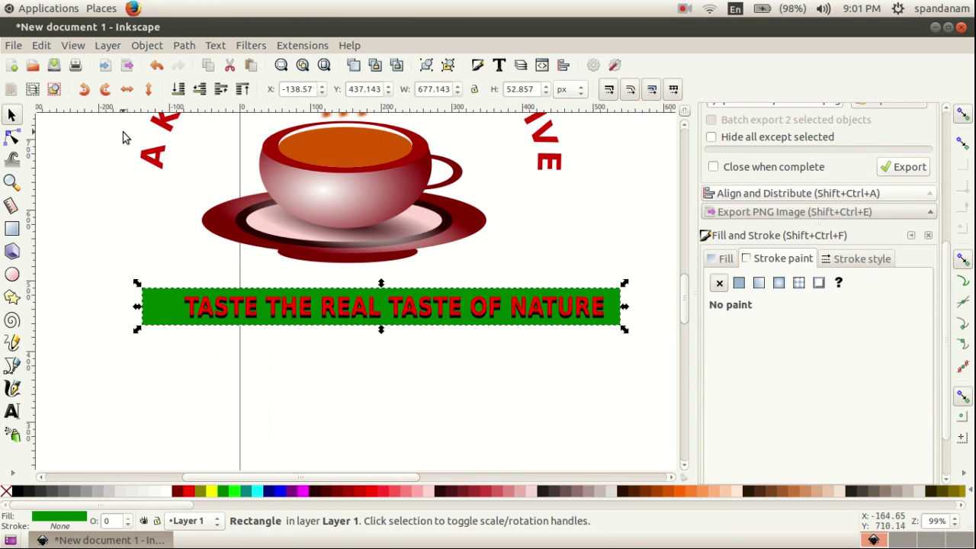
left_click(216, 334)
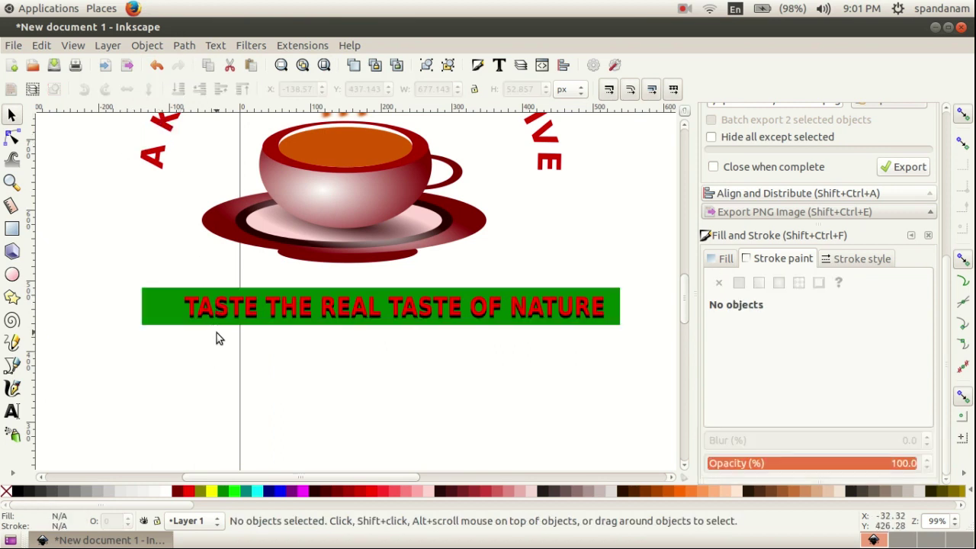
left_click(200, 318)
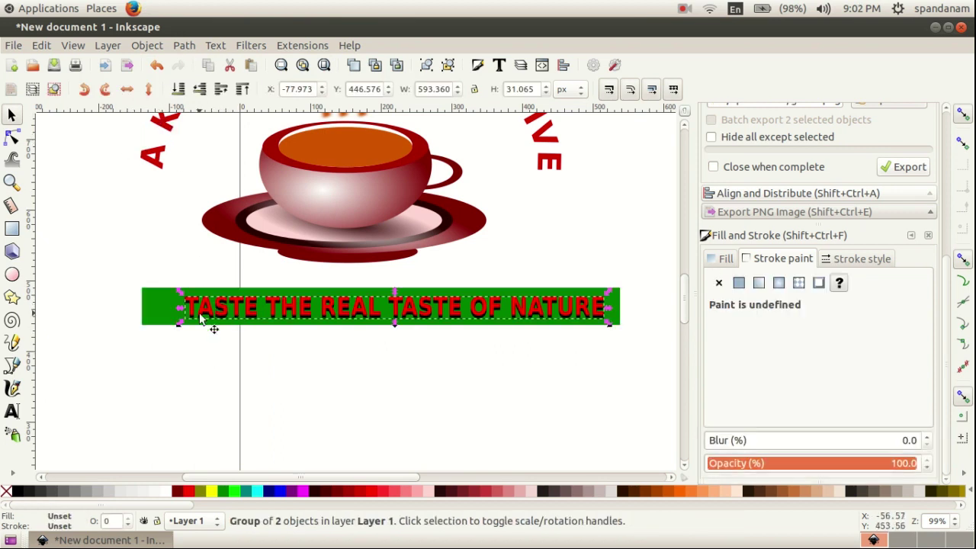
left_click(155, 314, "shift")
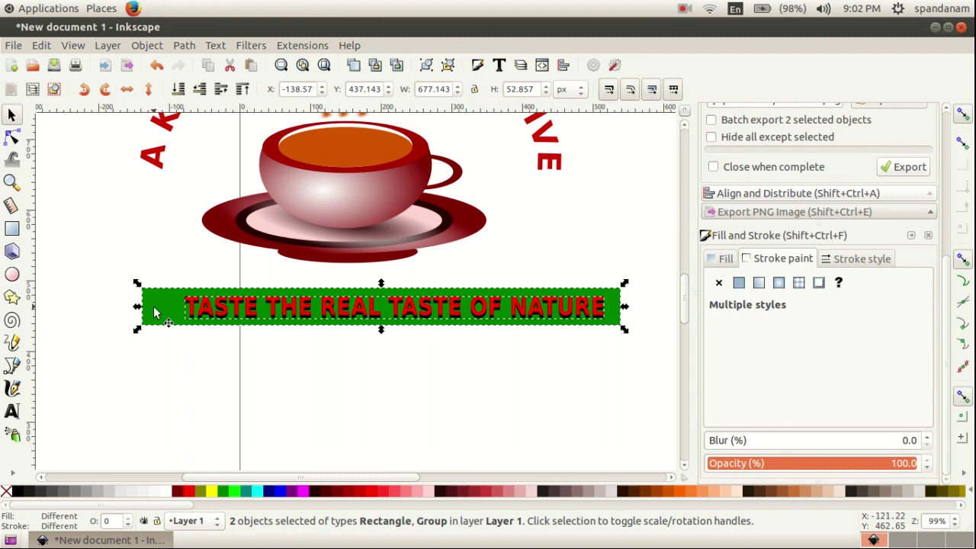
left_click(156, 48)
left_click(196, 440)
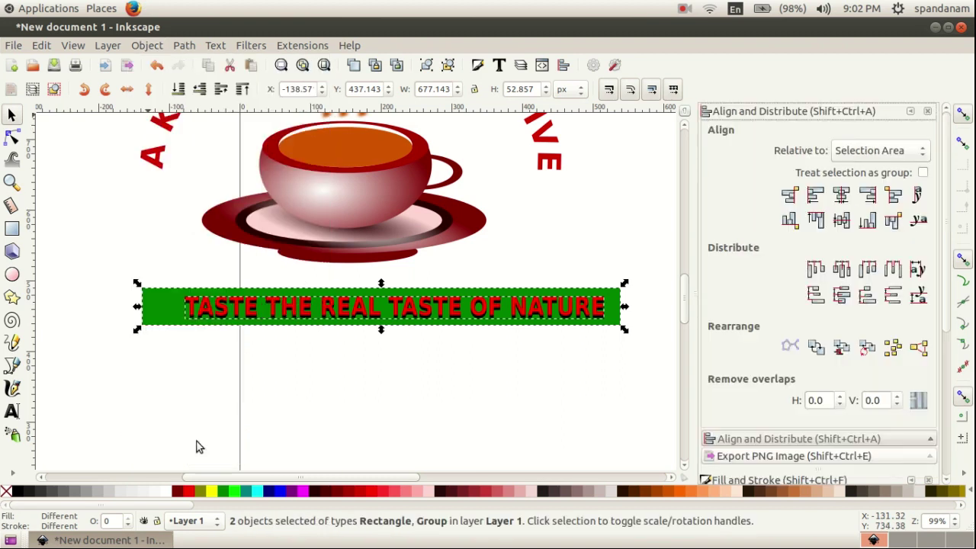
left_click(841, 197)
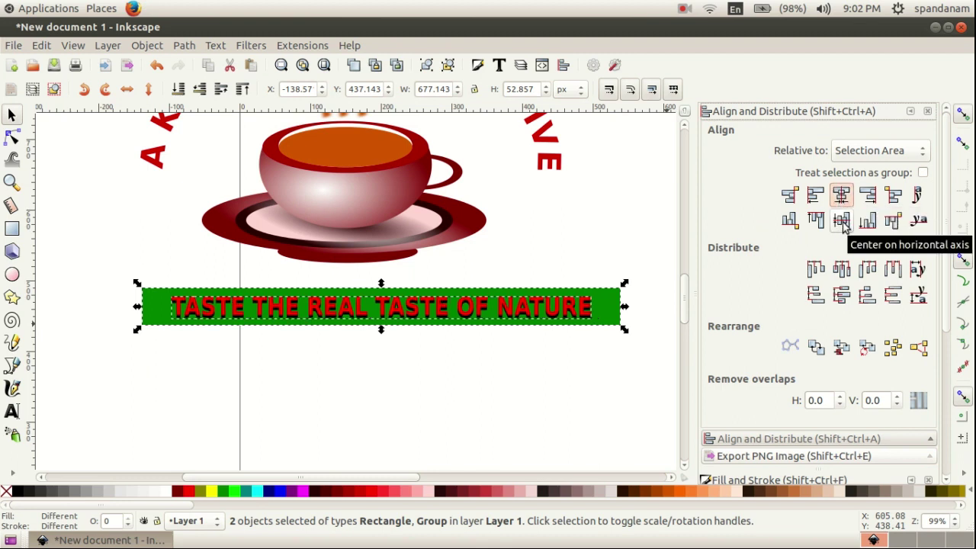
left_click(842, 221)
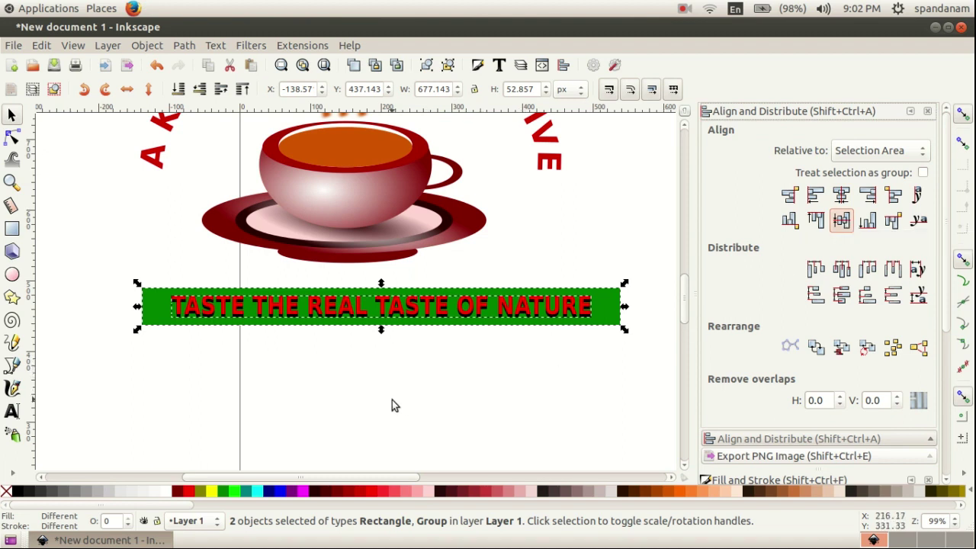
key("Escape")
scroll(229, 358, "down", 2)
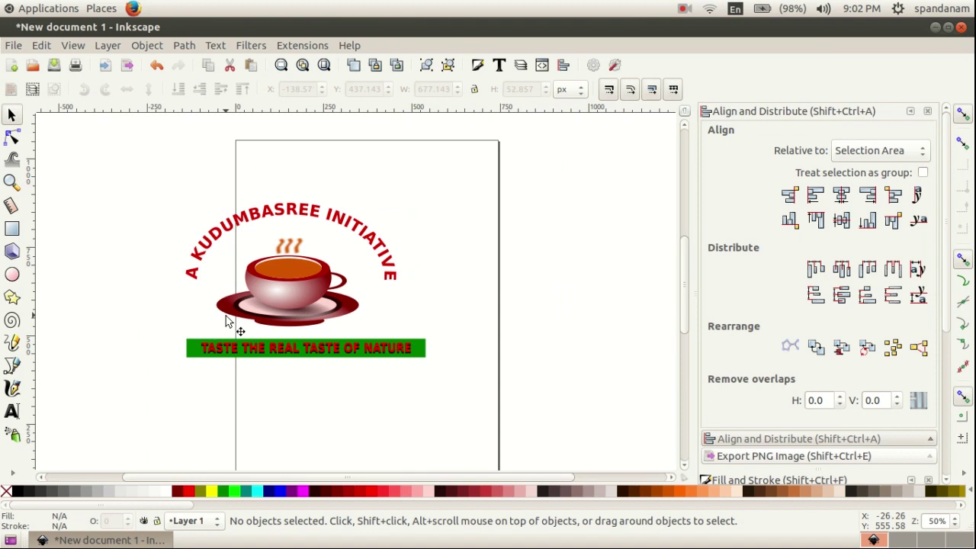
- Draw a rectangle around the whole logo
left_click(11, 229)
left_click_drag(142, 192, 433, 375)
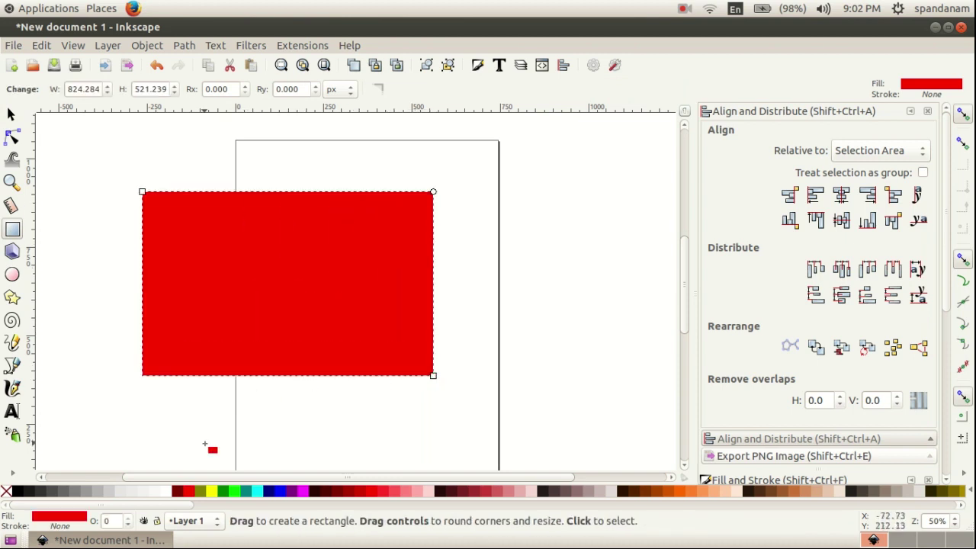
left_click(168, 492)
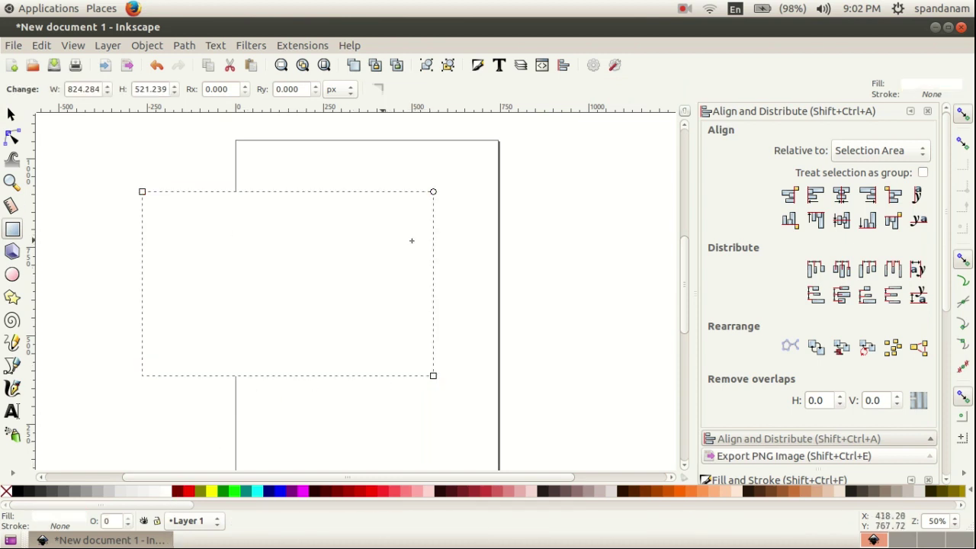
key("ctrl+z")
key("ctrl+z")
left_click_drag(168, 198, 441, 365)
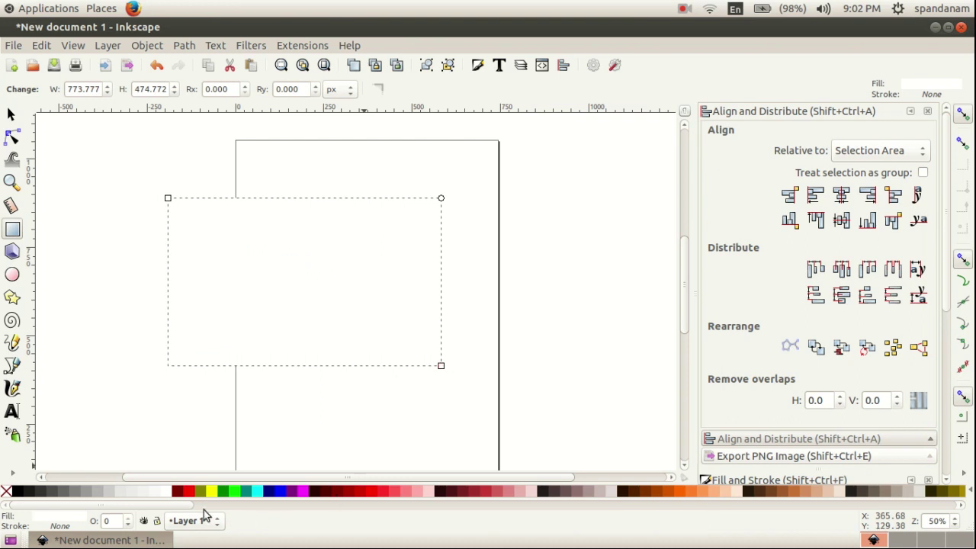
- Give the frame a white fill and black stroke and lower it behind everything
left_click(152, 46)
left_click(194, 62)
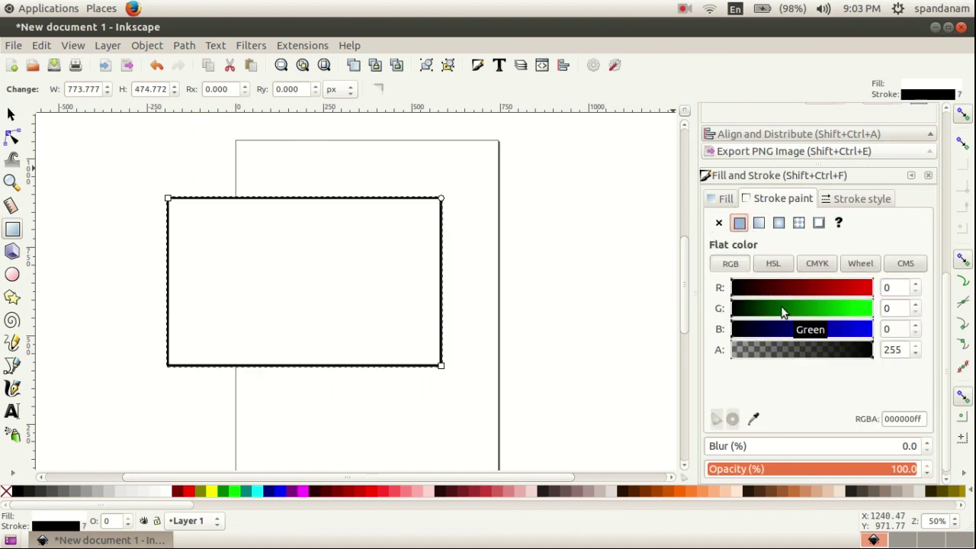
left_click(12, 114)
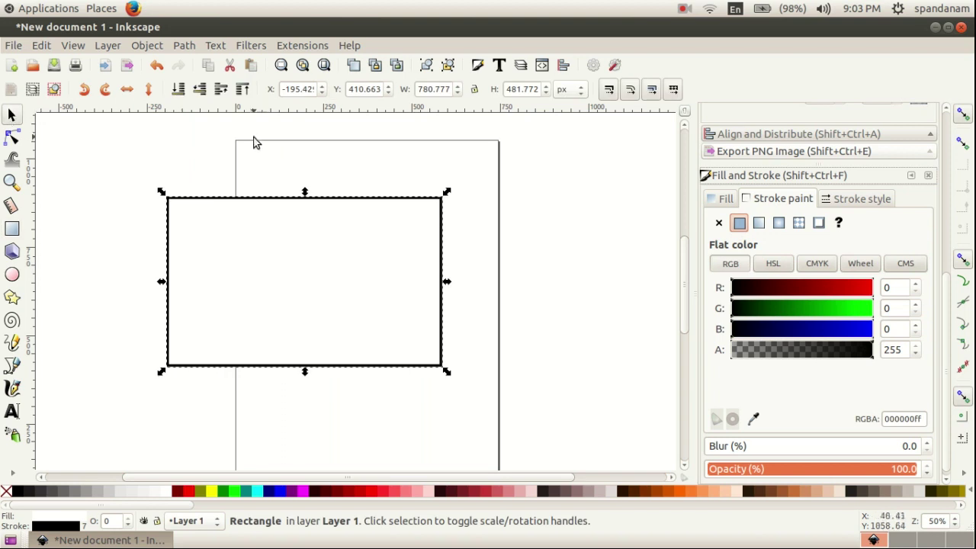
left_click(157, 47)
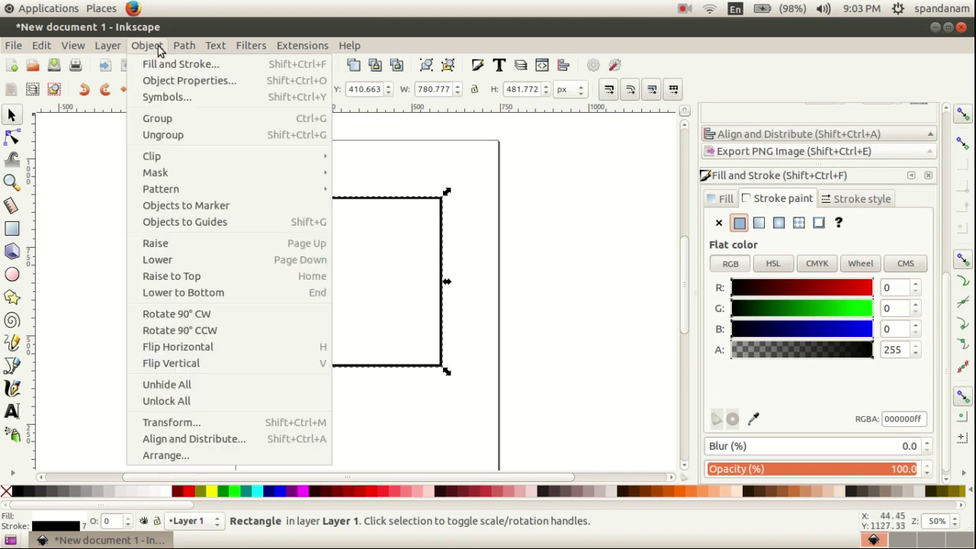
left_click(191, 298)
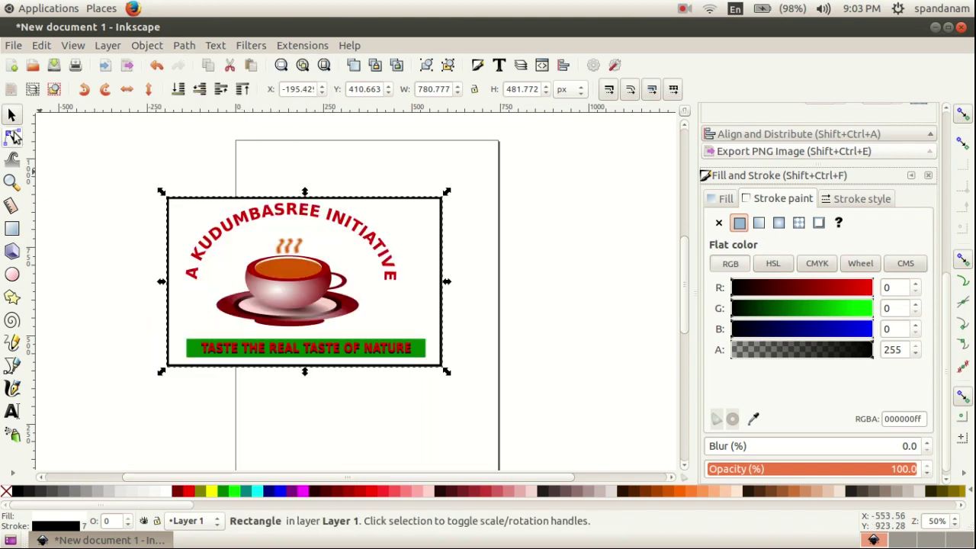
left_click(48, 176)
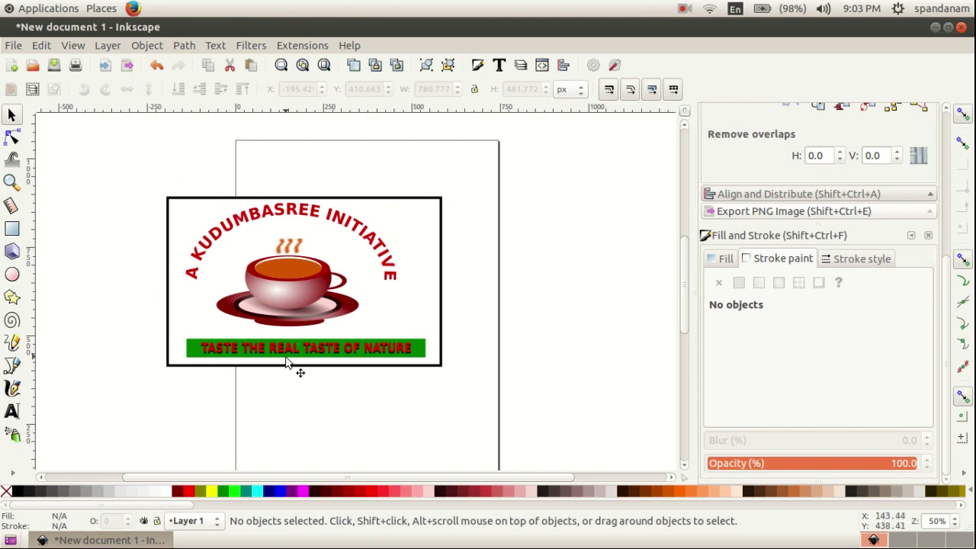
- Widen the green slogan banner to fill the frame's width
left_click(242, 352)
mouse_move(137, 324)
left_mouse_down()
mouse_move(207, 350)
mouse_move(442, 368)
left_mouse_up()
left_click_drag(181, 333, 175, 334)
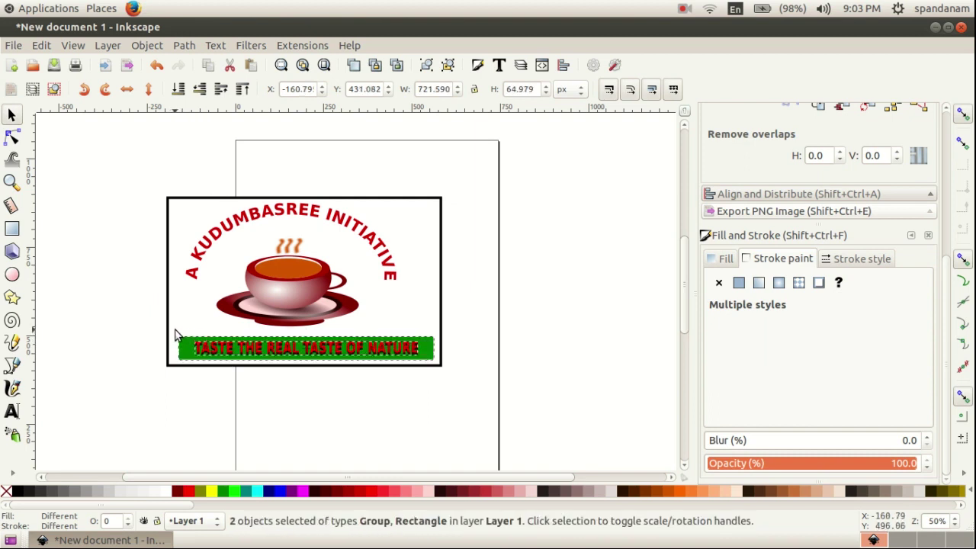
left_click(459, 284)
- Centre the tea-cup group horizontally within the frame rectangle
left_click(288, 296)
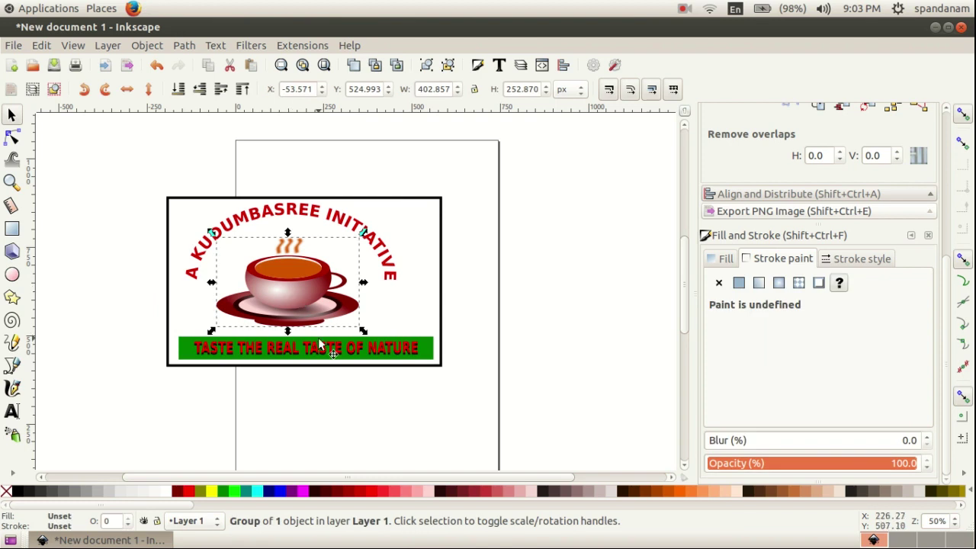
left_click(341, 401)
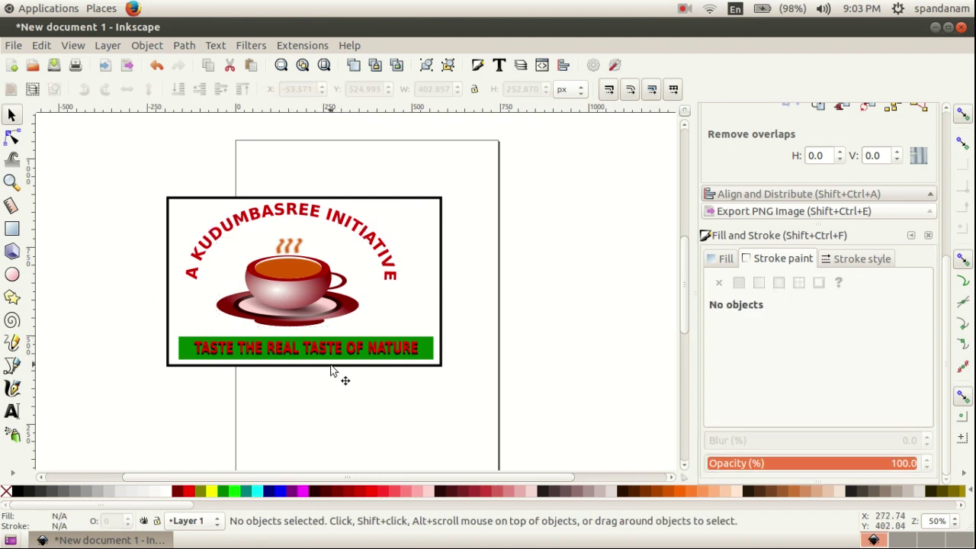
left_click(290, 286)
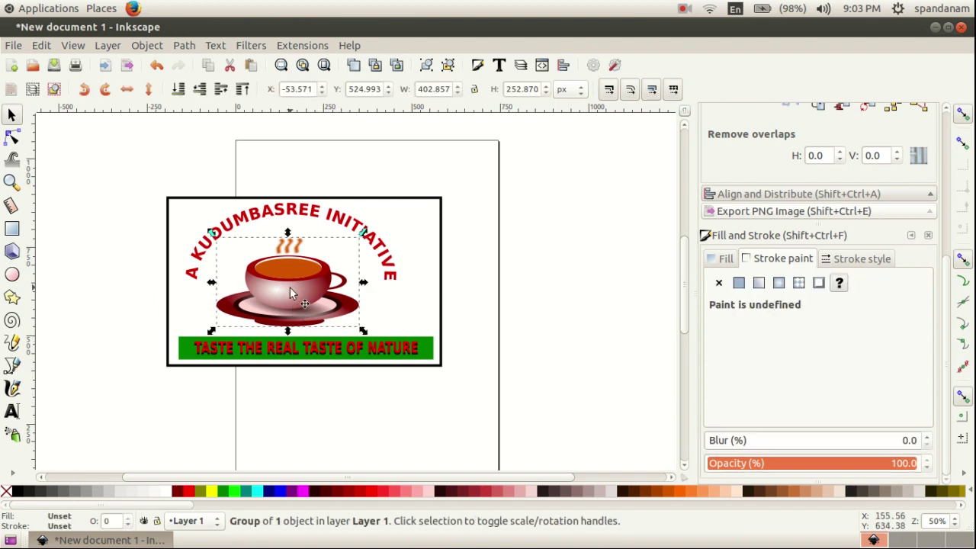
left_click(443, 301, "shift")
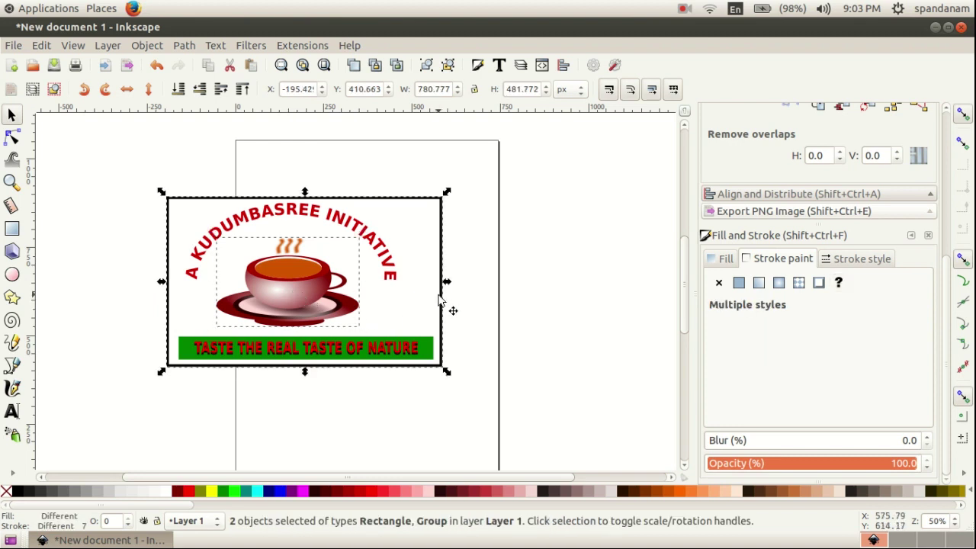
left_click(161, 48)
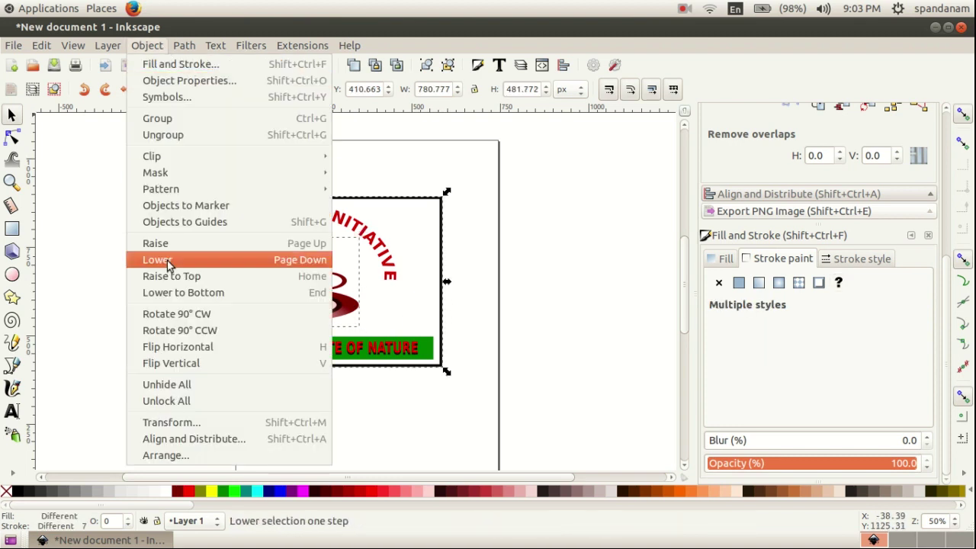
left_click(206, 440)
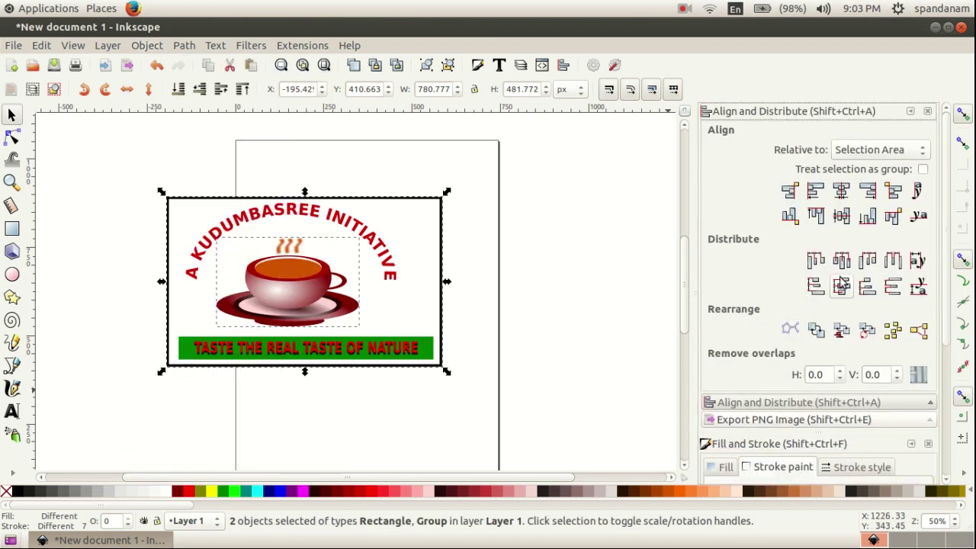
left_click(842, 194)
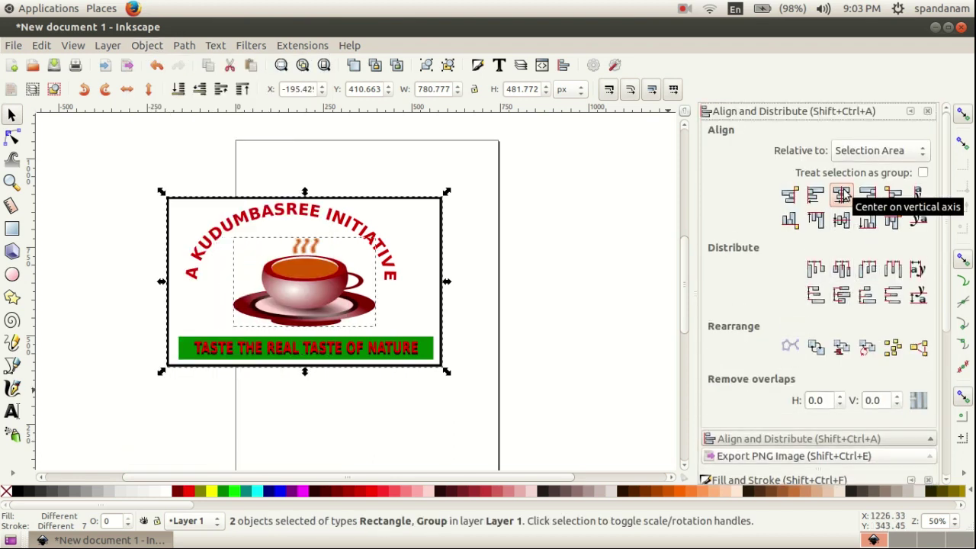
- Centre the curved KUDUMBASREE INITIATIVE text horizontally on the frame
left_click(347, 223)
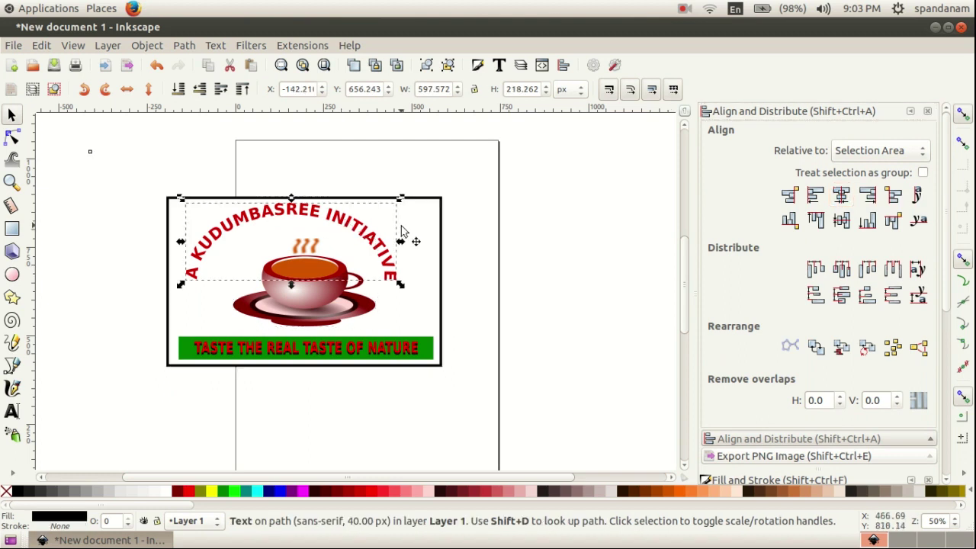
left_click(441, 203, "shift")
left_click(842, 195)
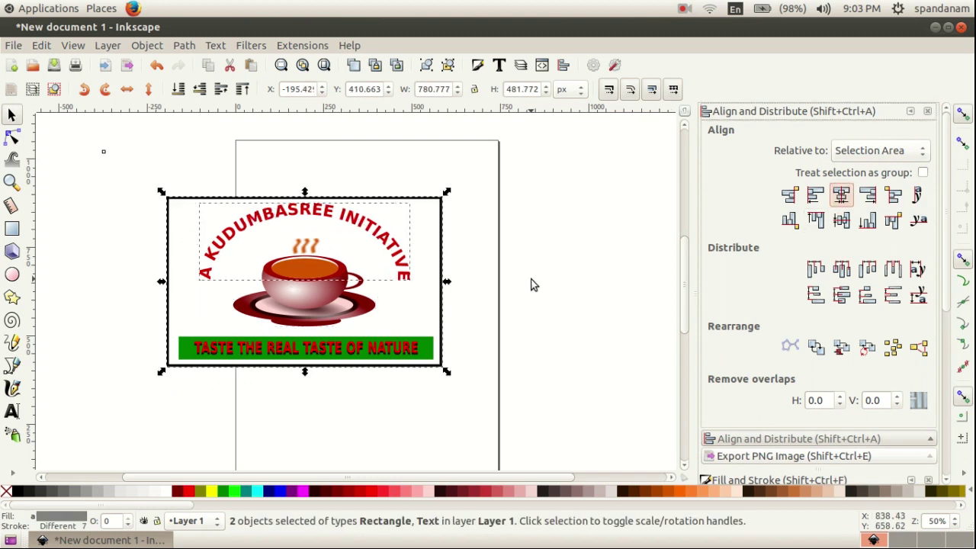
left_click(525, 285)
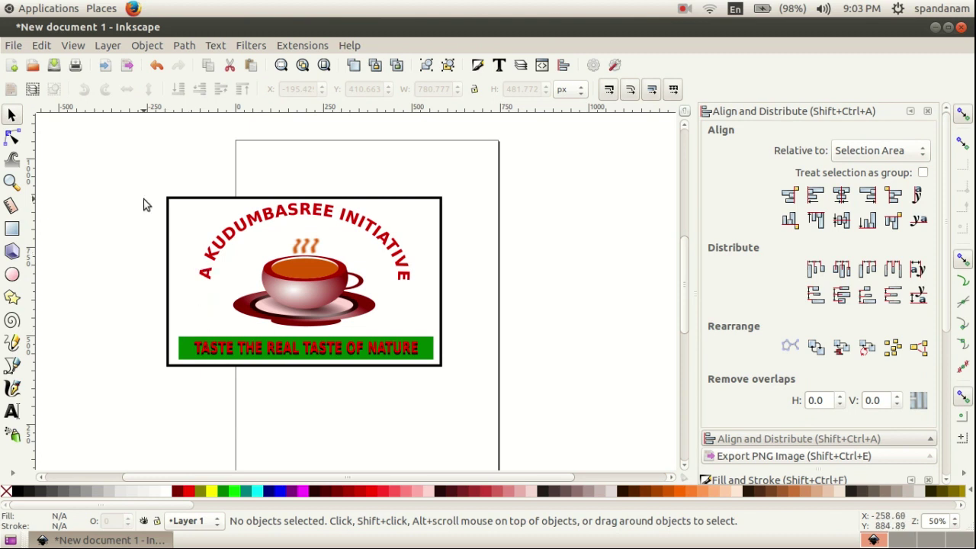
- Group the five logo objects together
left_click_drag(129, 169, 477, 400)
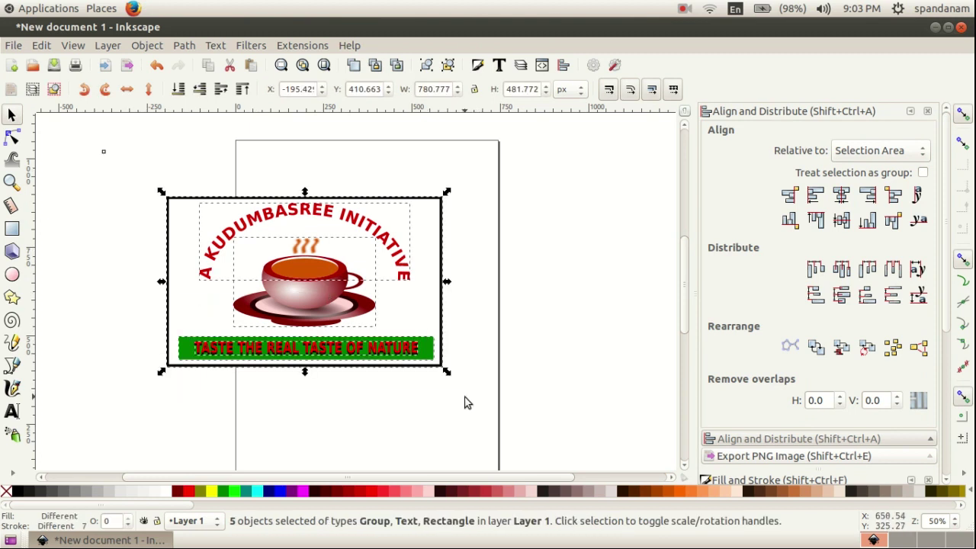
left_click(148, 46)
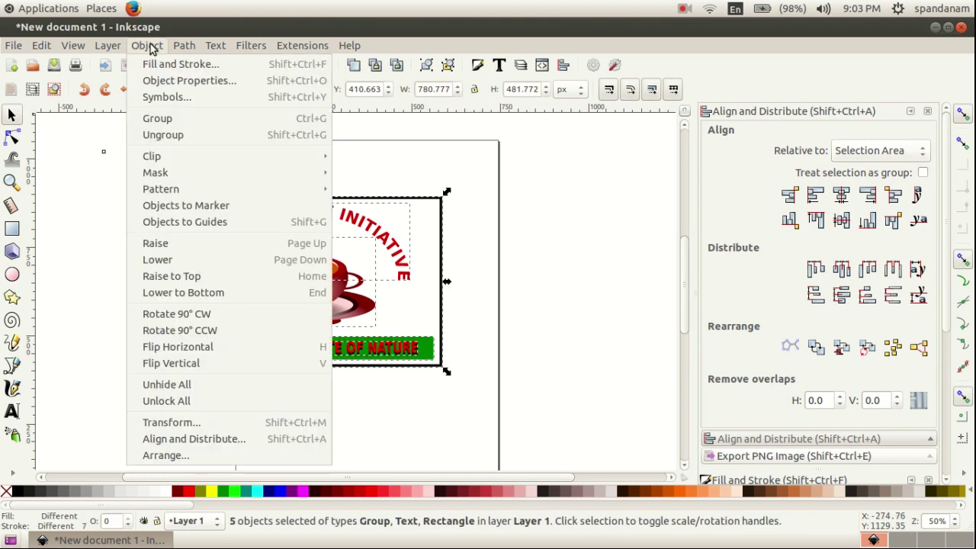
left_click(156, 124)
- Shrink the logo group to about two-thirds and move it to the page's upper-left
left_click_drag(447, 194, 404, 221)
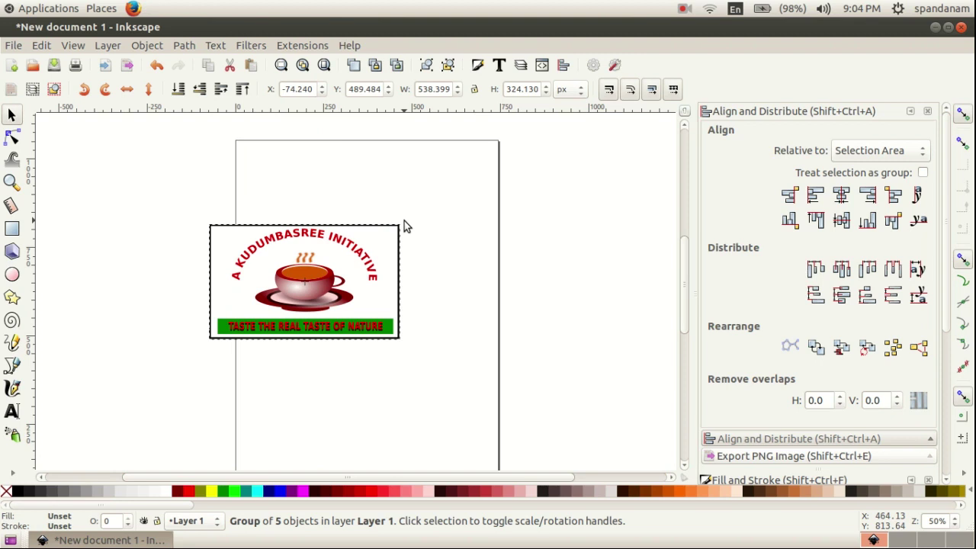
left_click_drag(336, 295, 363, 345)
scroll(352, 306, "down", 4)
scroll(354, 310, "up", 1)
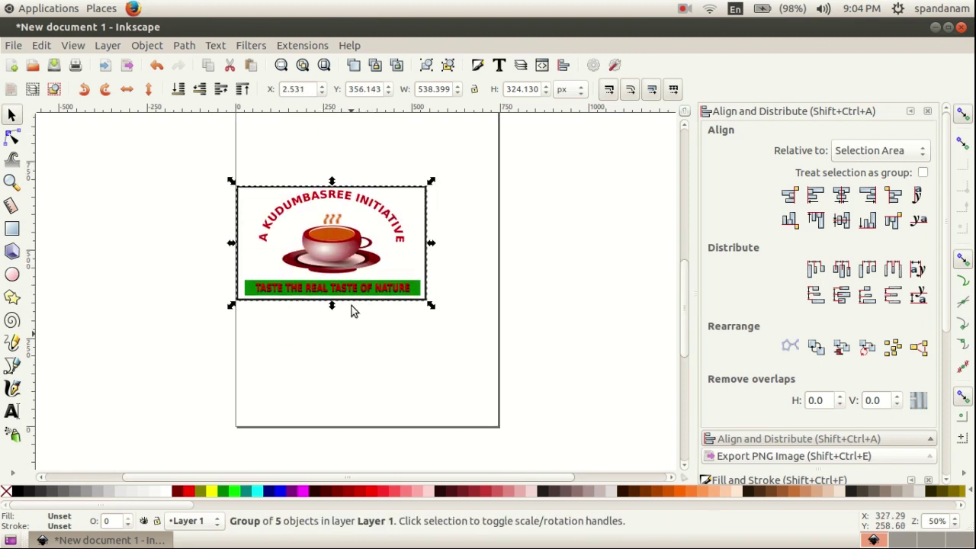
scroll(353, 311, "up", 1)
left_click(437, 372)
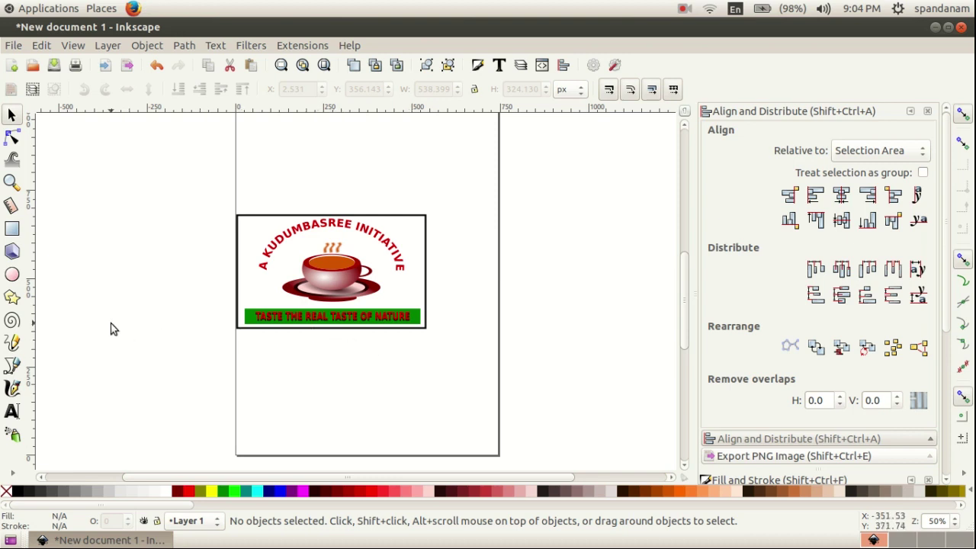
- Import the bg.jpg forest photo as an embedded image
left_click(13, 46)
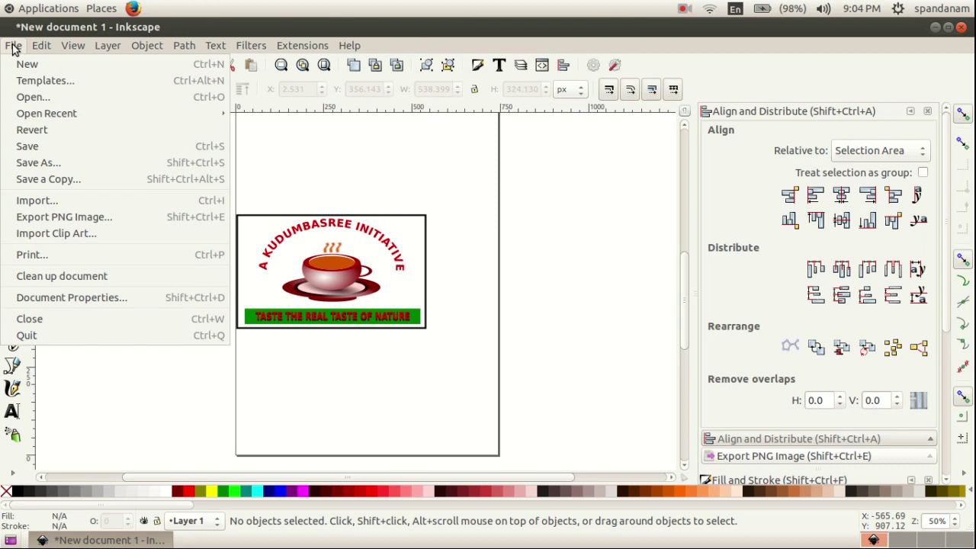
left_click(34, 199)
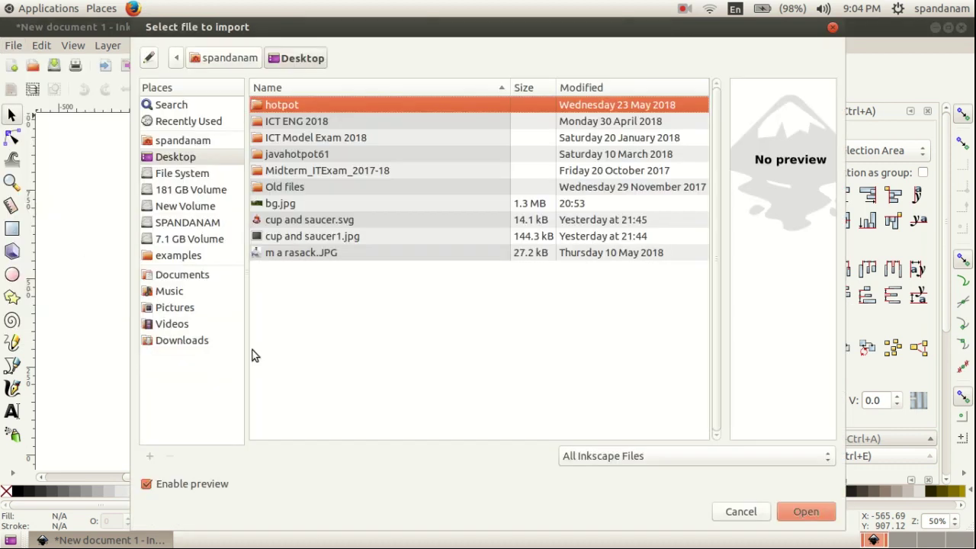
left_click(276, 206)
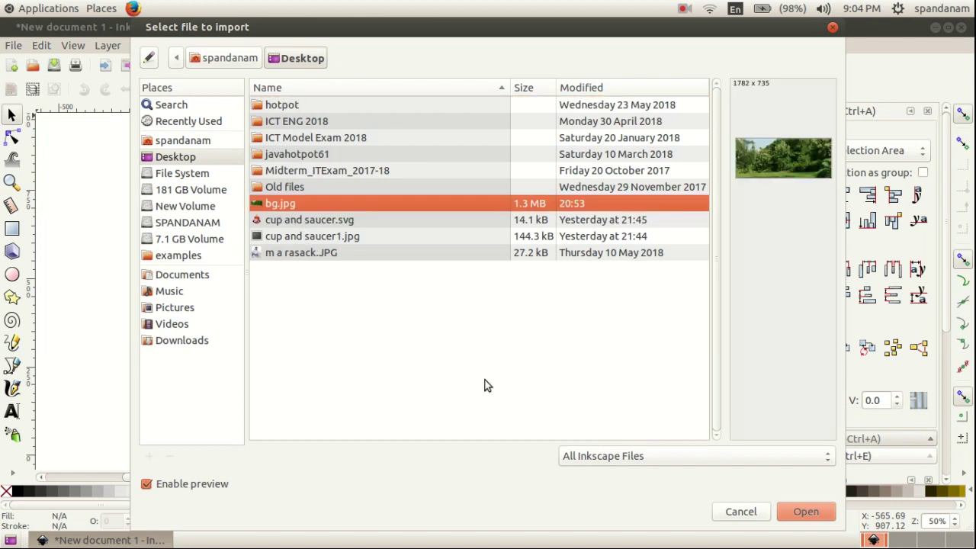
left_click(807, 513)
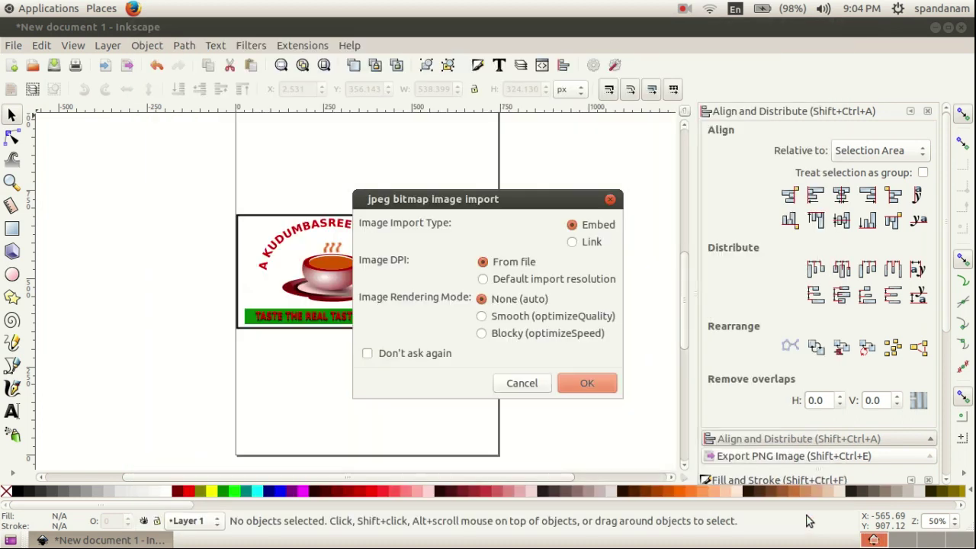
left_click(587, 384)
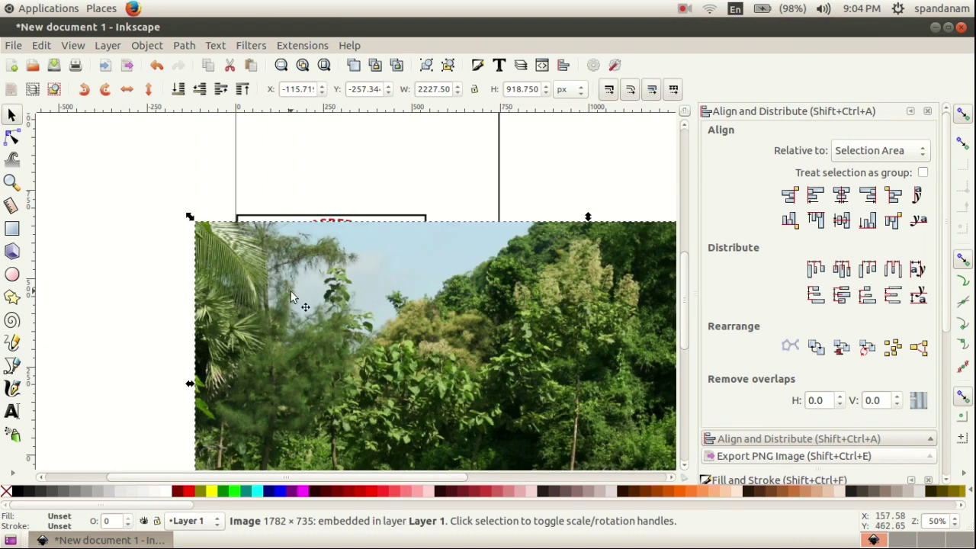
- Resize and move the photo into a wide strip of about 1209 × 458 px over the logo
left_click_drag(190, 219, 398, 330)
left_click_drag(527, 369, 360, 250)
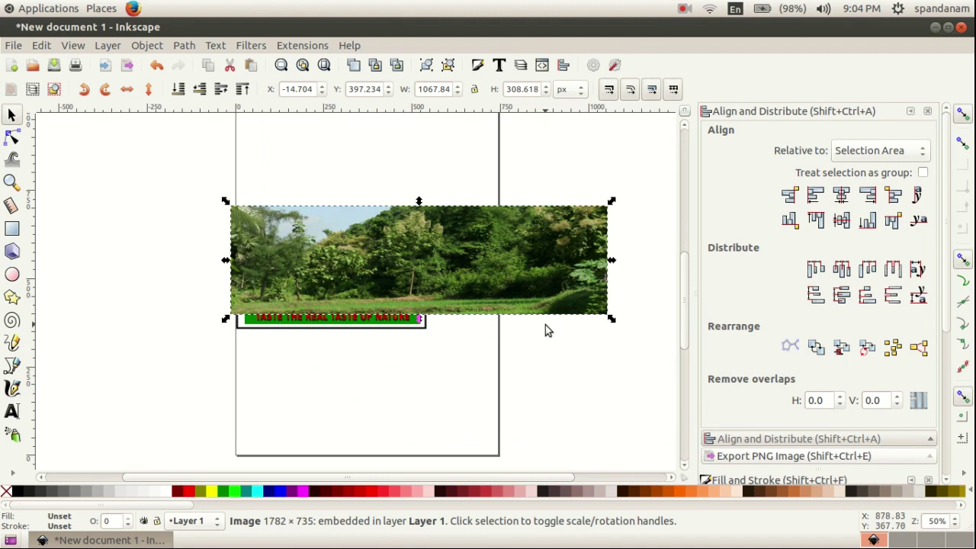
left_click_drag(609, 323, 636, 344)
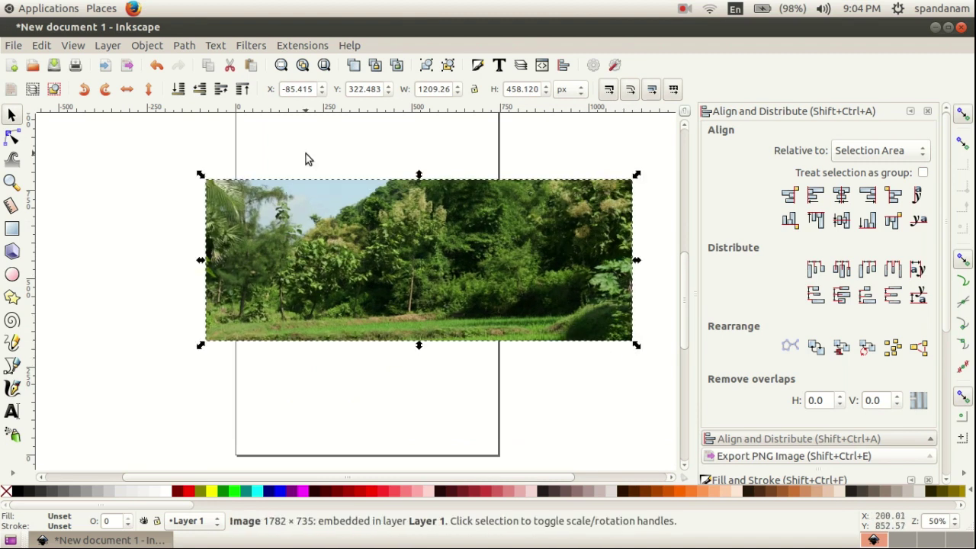
- Send the forest photo behind all other objects
left_click(147, 46)
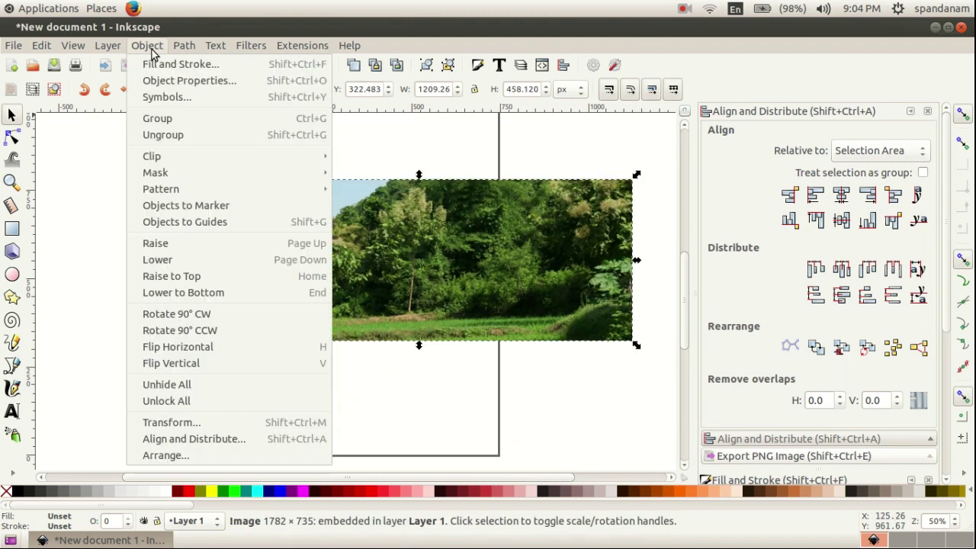
left_click(191, 293)
left_click(393, 416)
- Shrink the tea logo slightly and place it on the photo's left side
left_click(354, 279)
left_click_drag(354, 279, 329, 267)
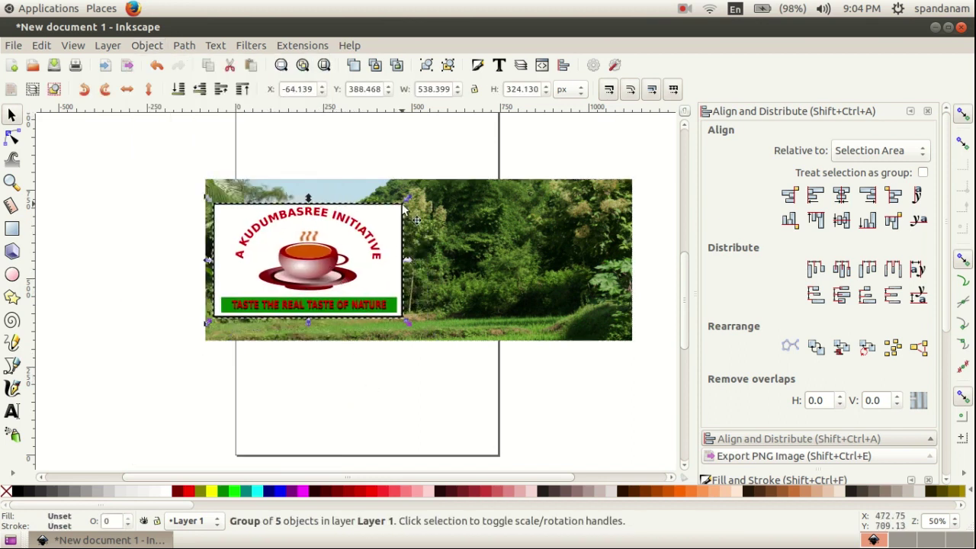
left_click_drag(409, 196, 397, 201)
left_click_drag(302, 262, 290, 259)
left_click(526, 386)
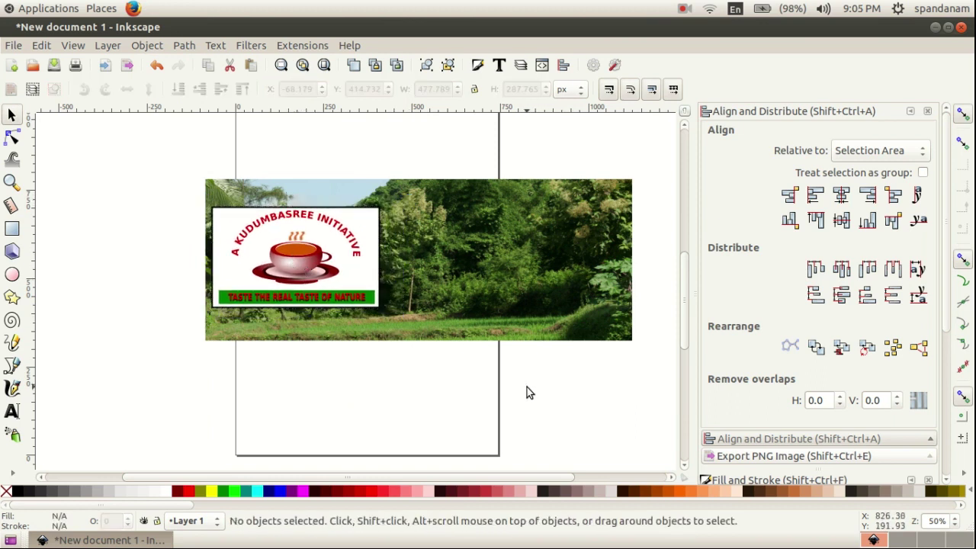
scroll(336, 390, "up", 2)
scroll(309, 385, "down", 2)
scroll(278, 389, "up", 1)
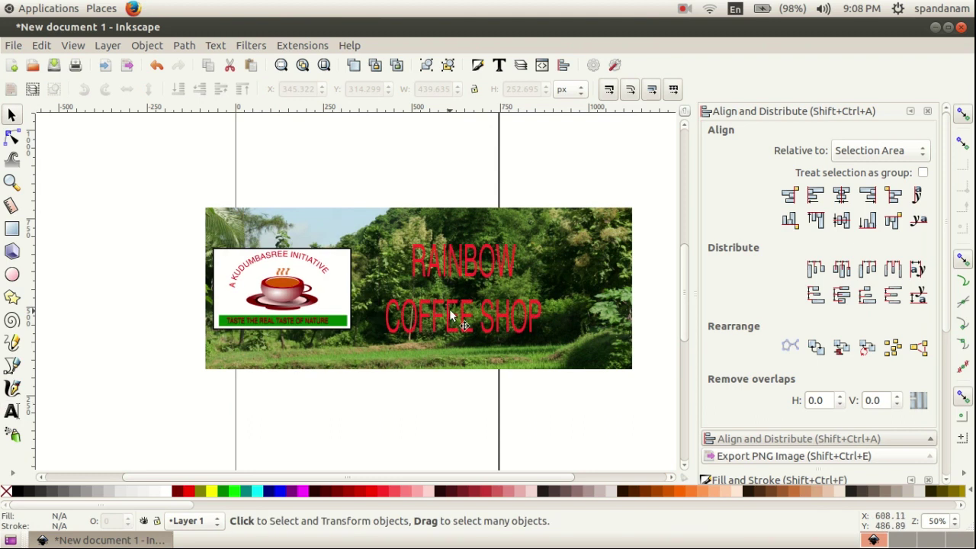
- Select the RAINBOW COFFEE SHOP characters with the Text tool and check the font size list
left_click(451, 314)
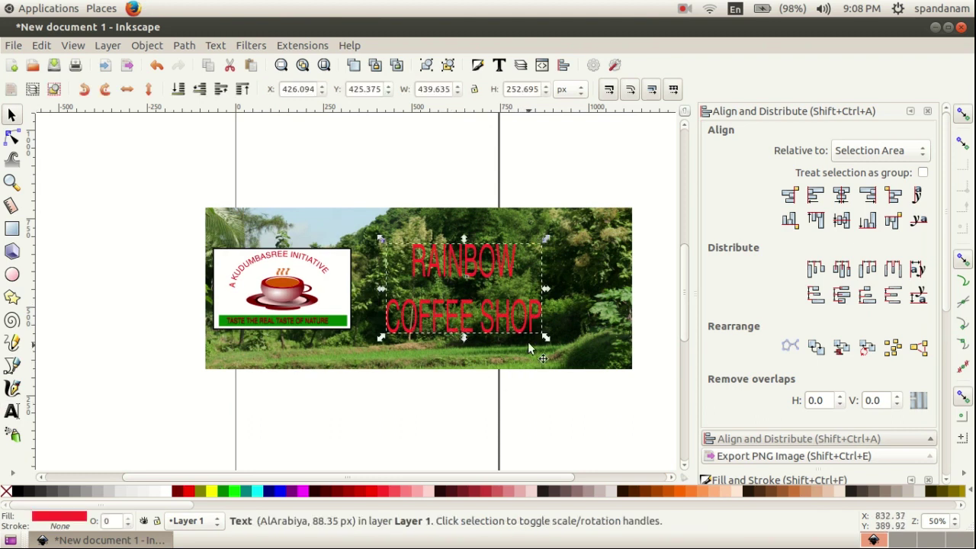
left_click(11, 411)
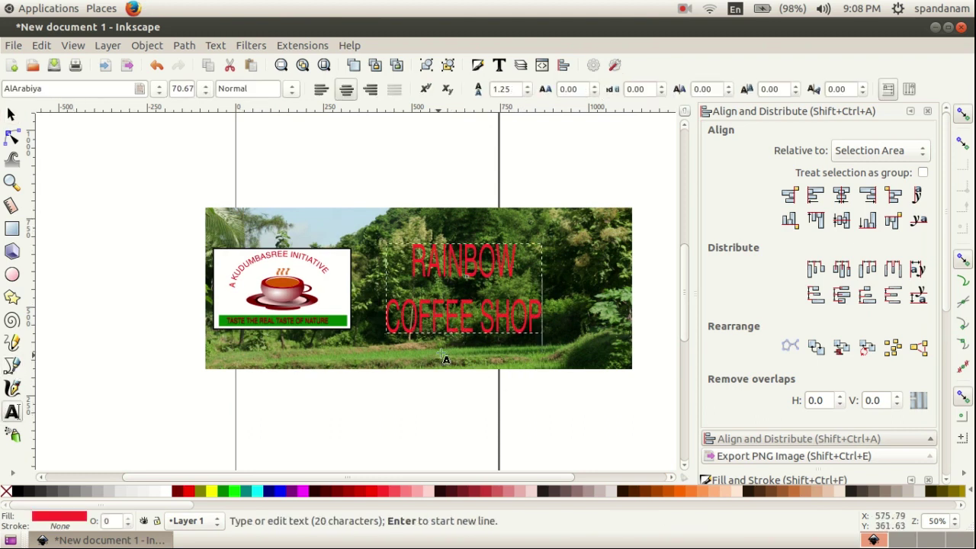
left_click(419, 264)
left_click_drag(414, 260, 536, 308)
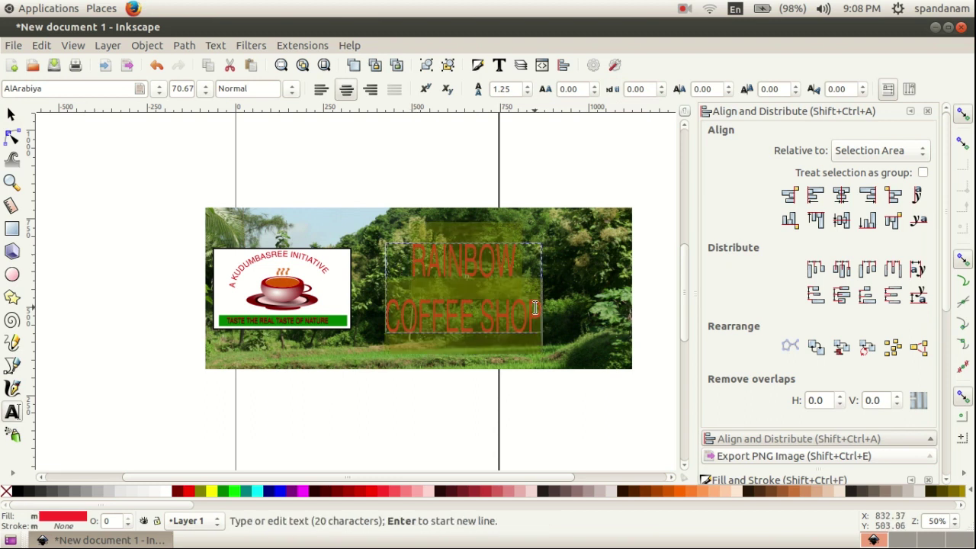
key("Escape")
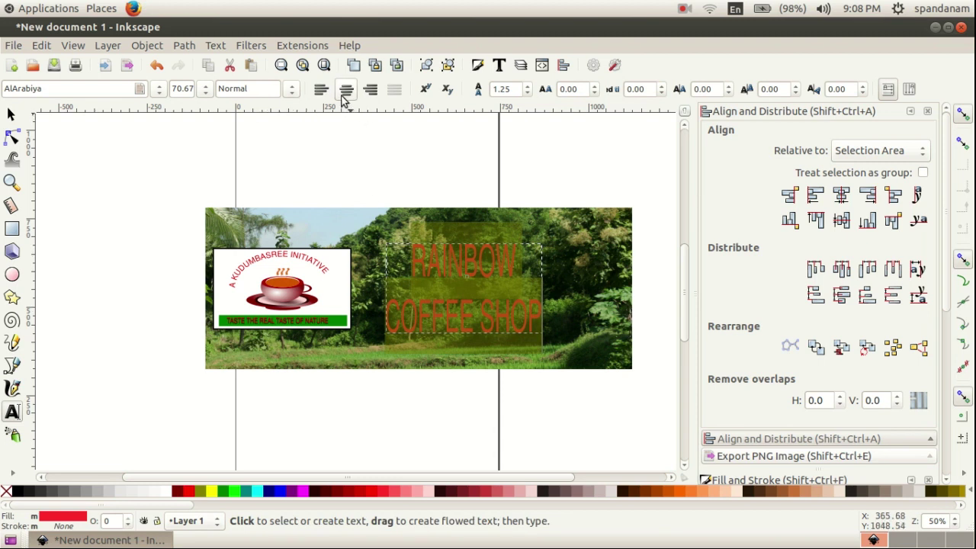
left_click(292, 90)
left_click(259, 109)
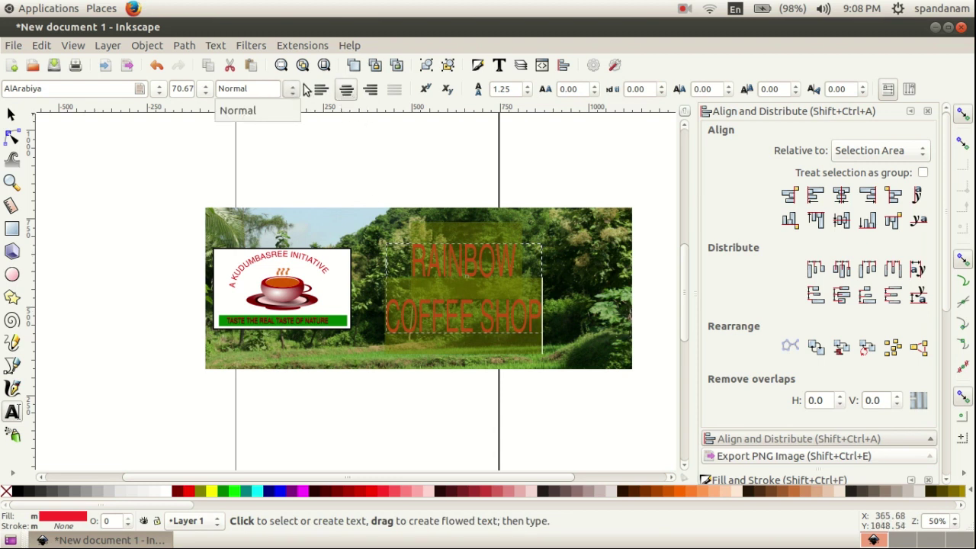
left_click(475, 282)
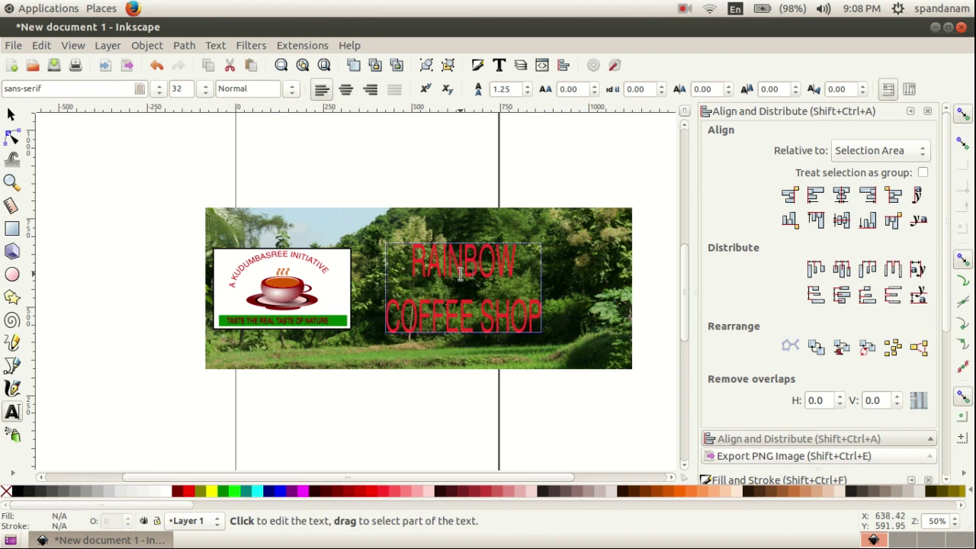
left_click_drag(425, 252, 524, 311)
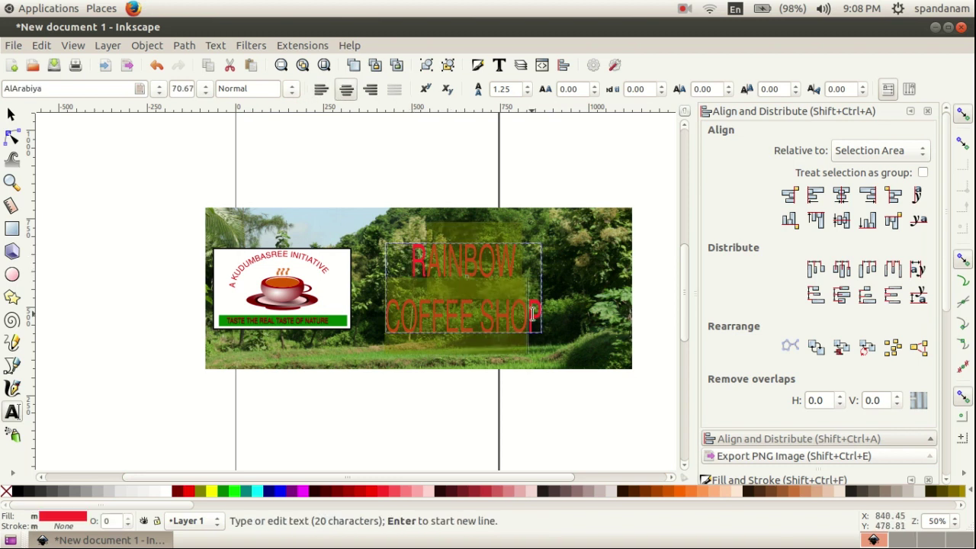
left_click(205, 89)
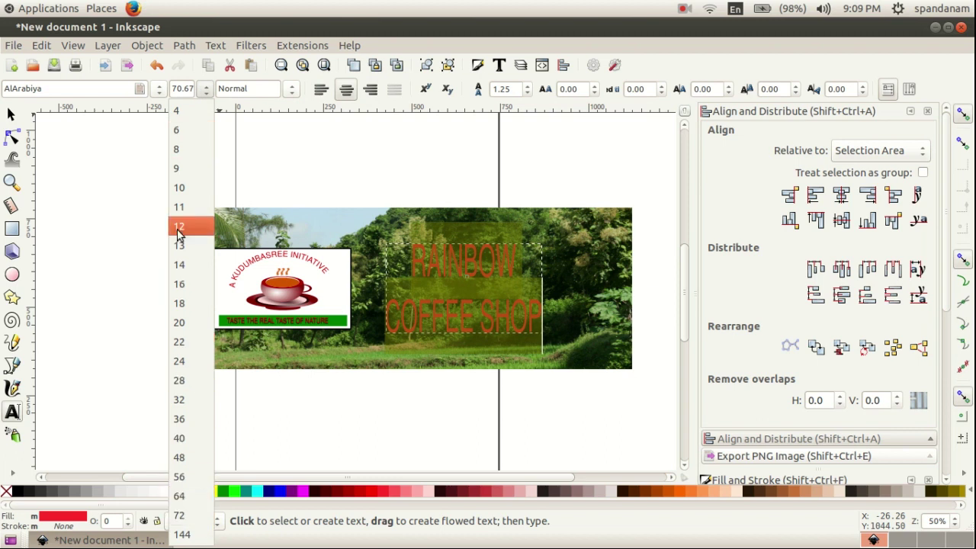
left_click(177, 88)
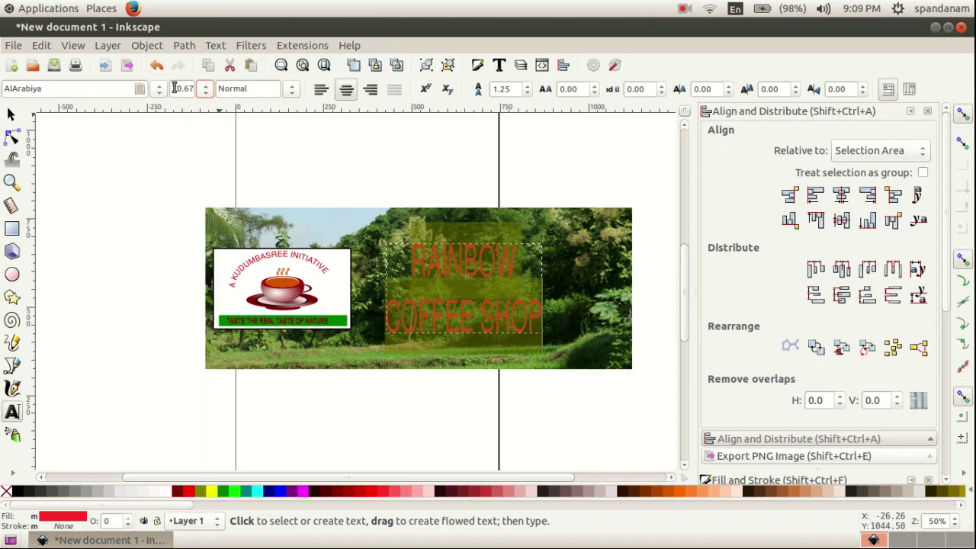
key("Return")
- Make the title taller and wider, then move it right beside the logo
left_click(12, 114)
left_click_drag(397, 294, 399, 246)
left_click_drag(509, 200, 530, 199)
left_click_drag(420, 175, 446, 181)
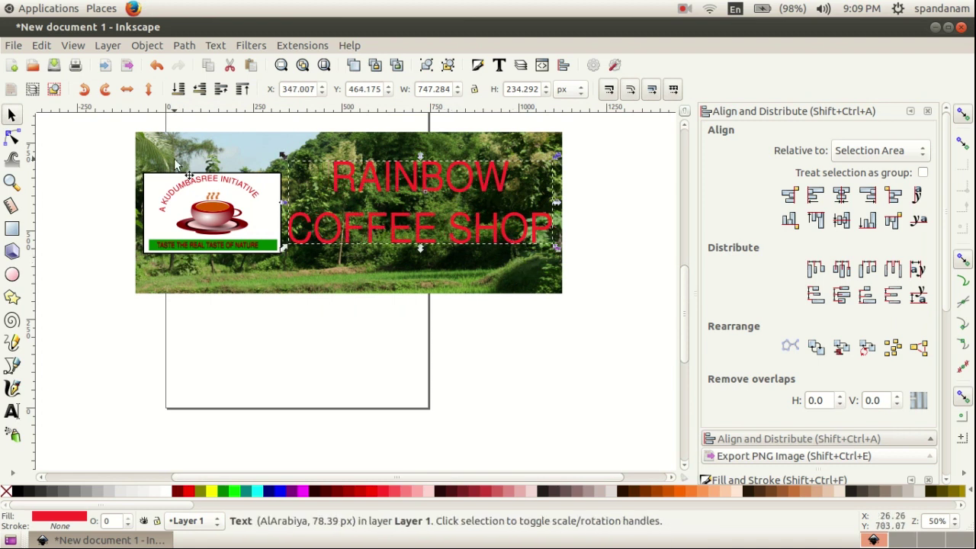
- Duplicate the red title, make the copy white, lower it behind, and nudge it left
left_click(41, 47)
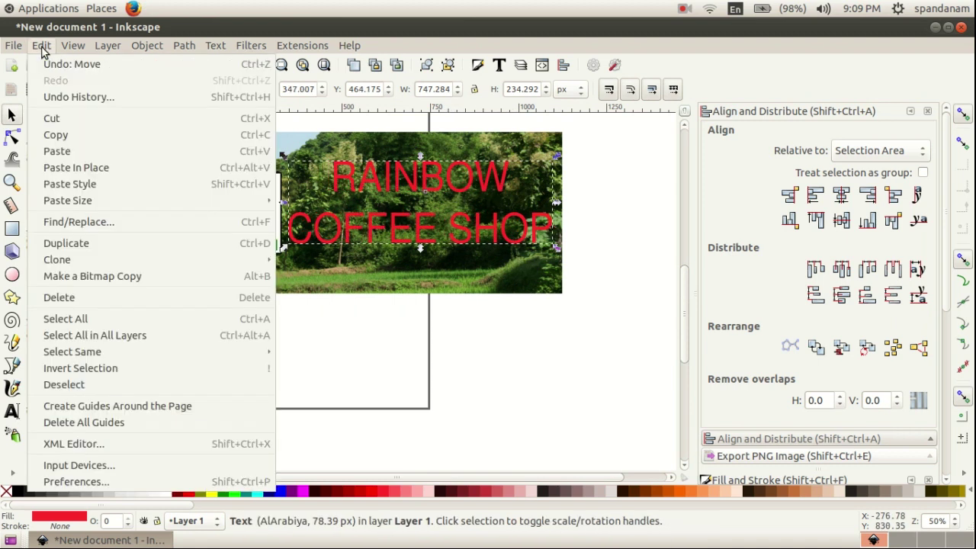
left_click(77, 242)
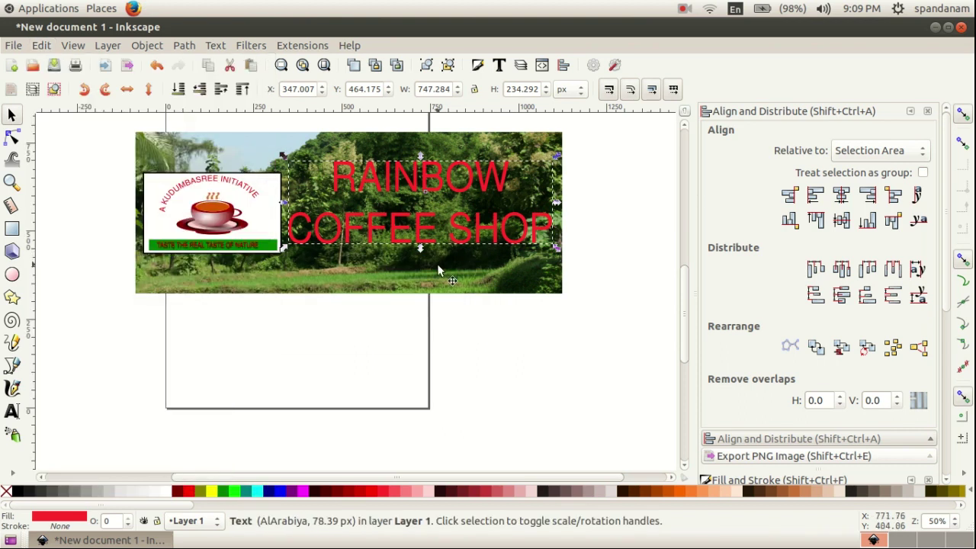
left_click(170, 494)
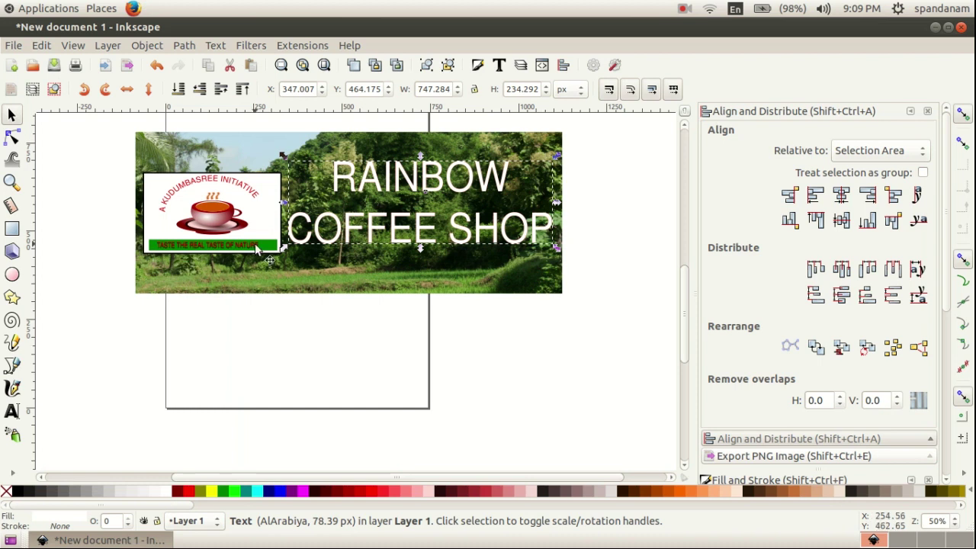
left_click(148, 47)
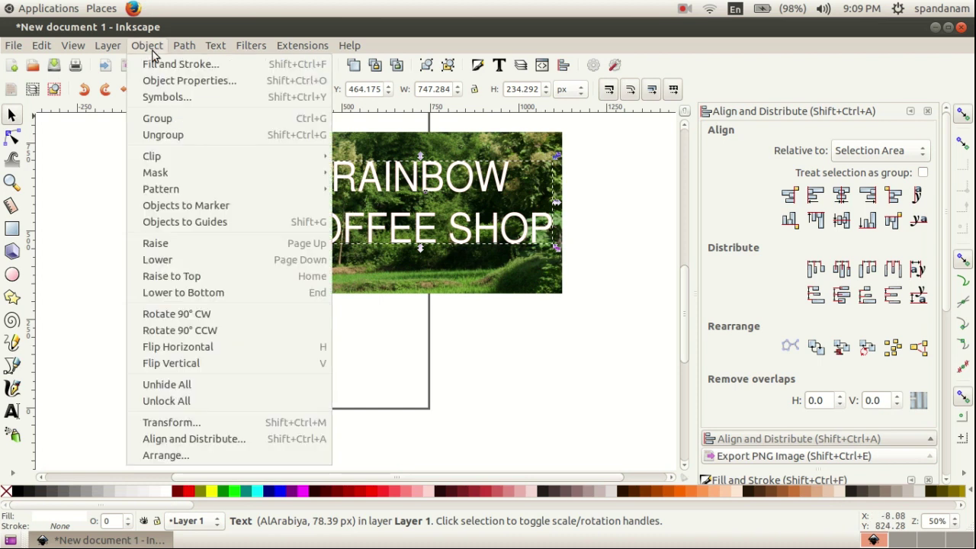
left_click(160, 262)
key("Left")
key("Left")
key("Left")
key("Left")
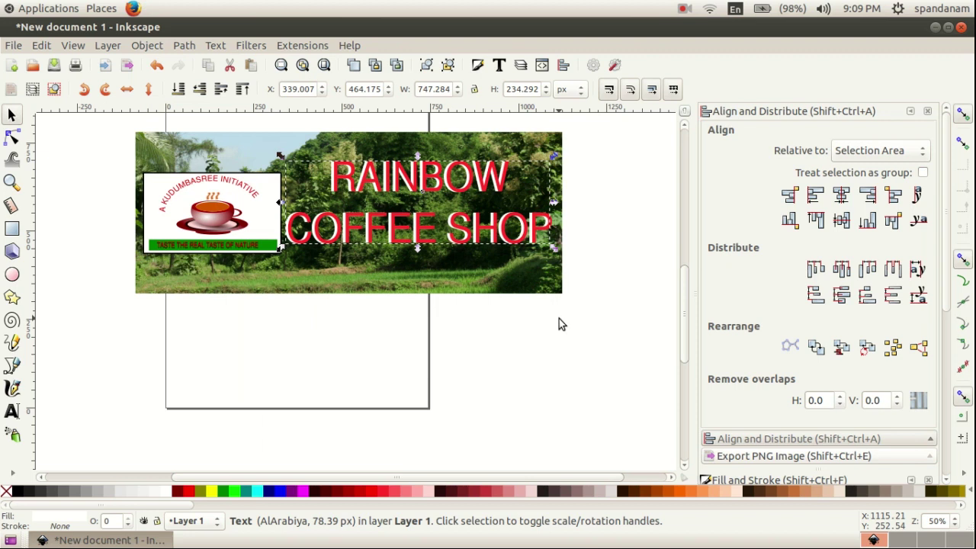
left_click(555, 339)
scroll(553, 343, "up", 2)
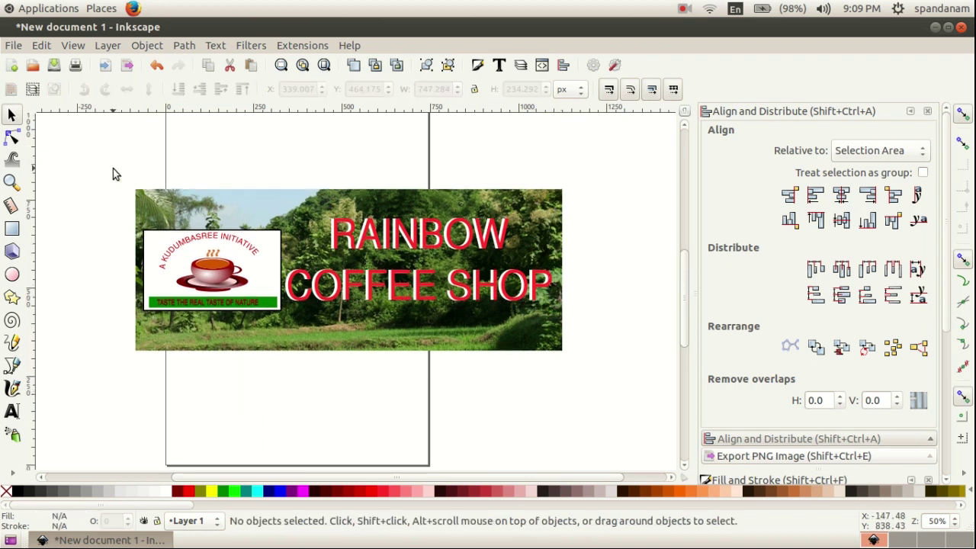
- Group the four banner objects together
left_click_drag(109, 177, 589, 380)
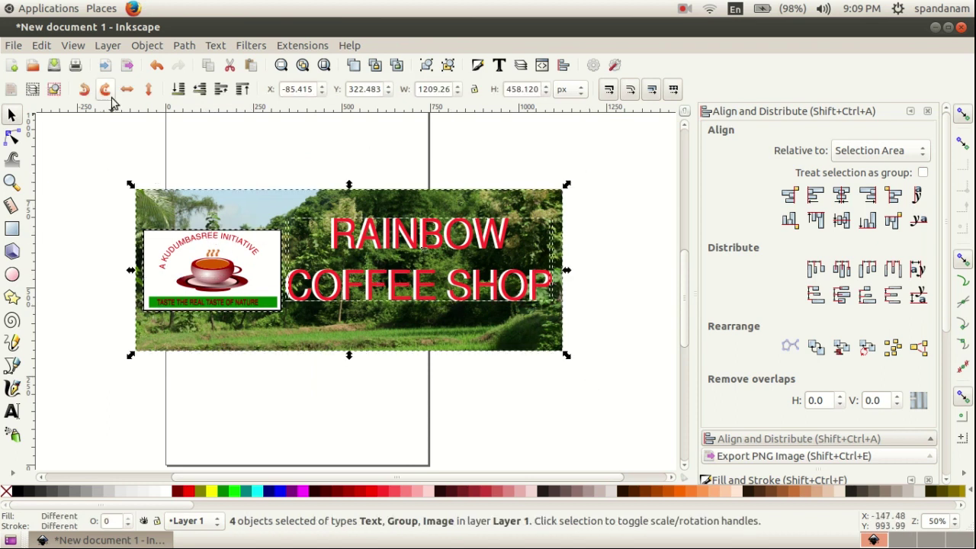
left_click(148, 47)
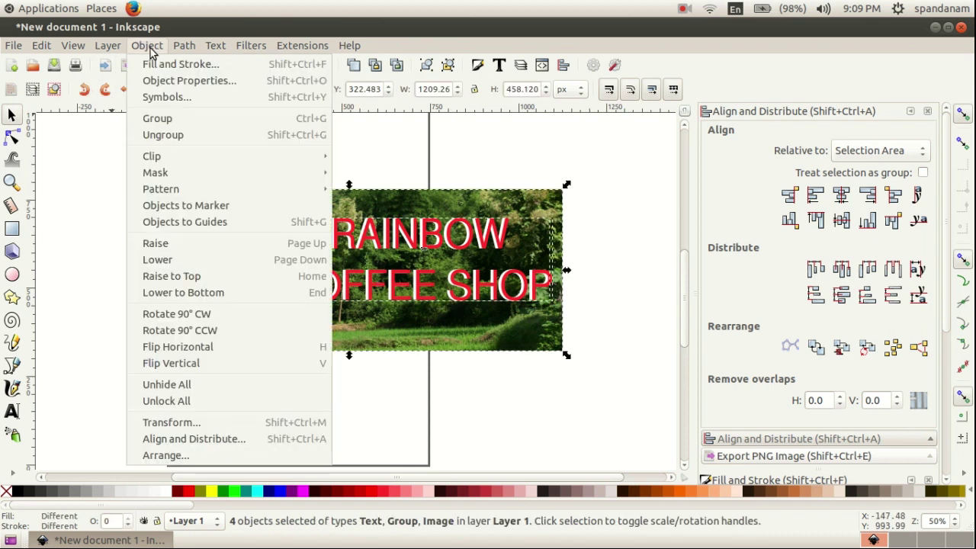
left_click(150, 125)
left_click(538, 402)
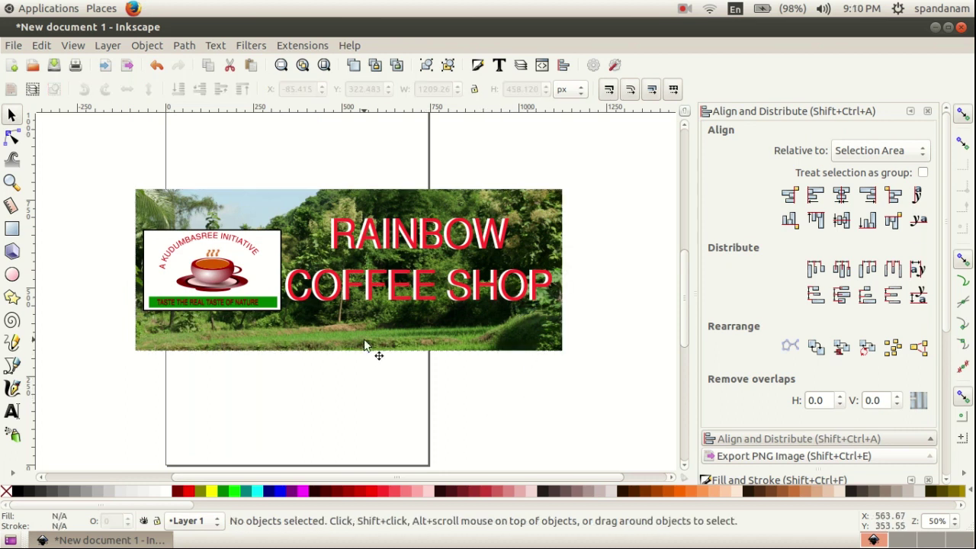
- Export the selected banner as a PNG named BANNER on the Desktop and open it
left_click(15, 47)
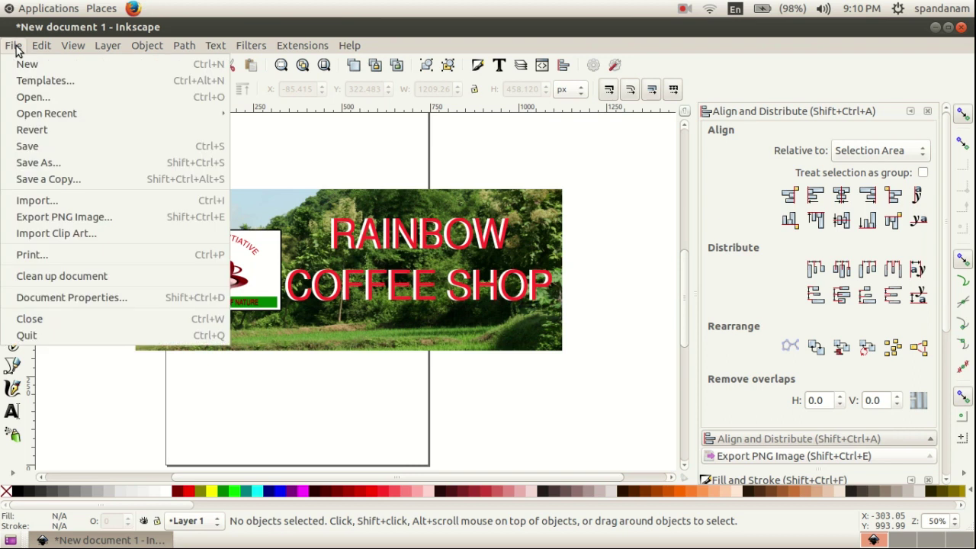
left_click(53, 221)
left_click(341, 227)
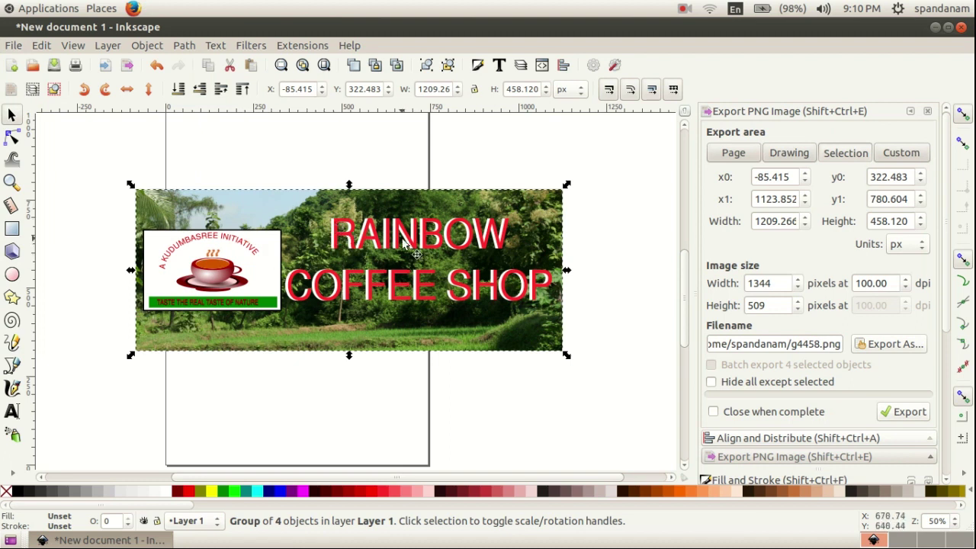
left_click(850, 160)
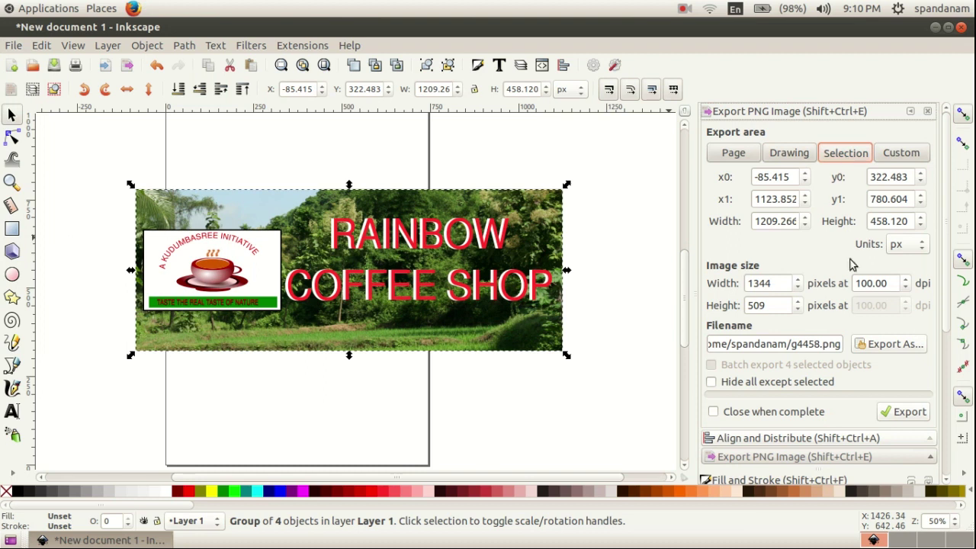
left_click(886, 350)
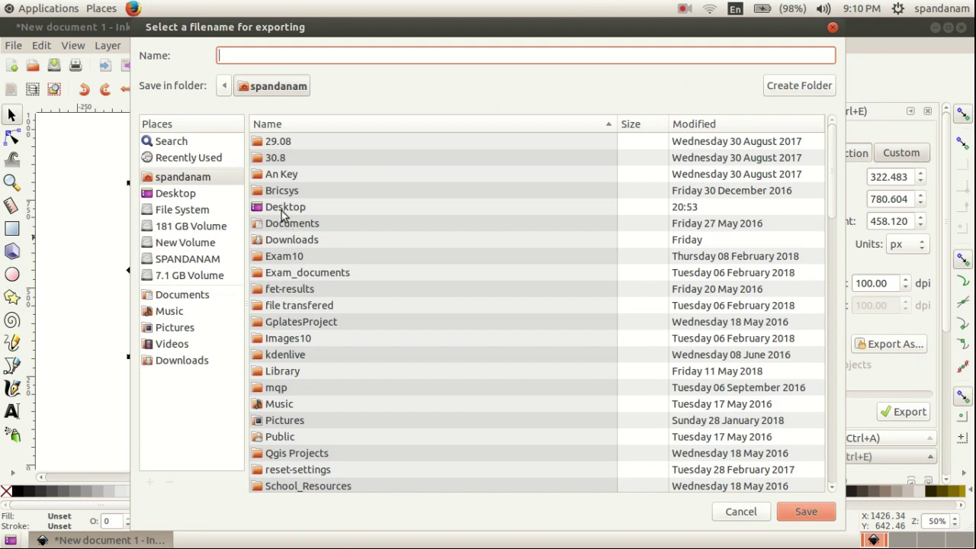
left_click(282, 209)
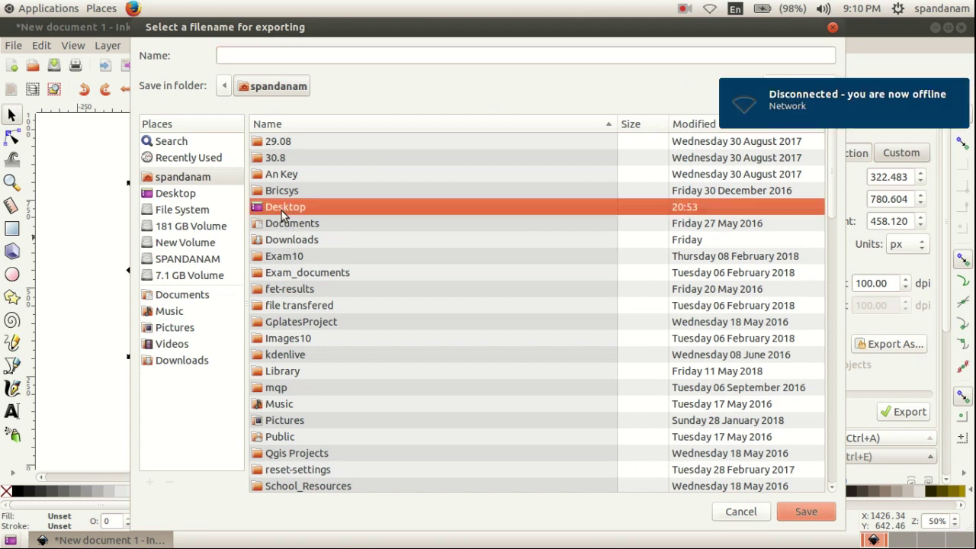
double_click(282, 209)
left_click(246, 56)
type("BANNER")
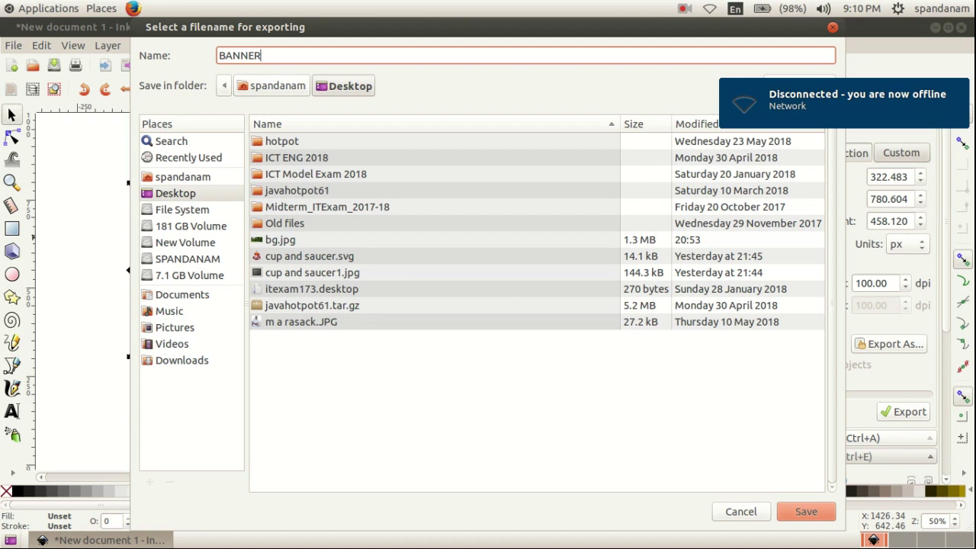
left_click(806, 512)
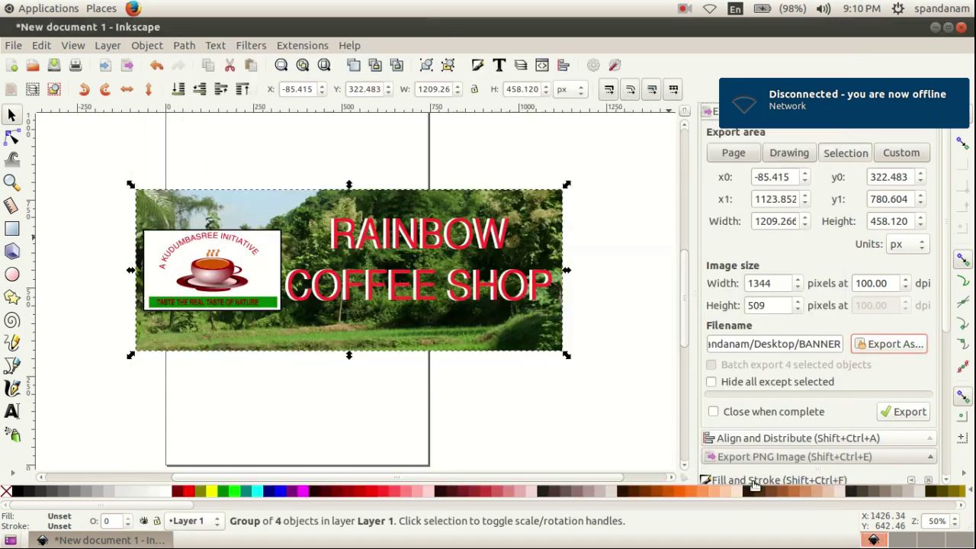
left_click(904, 421)
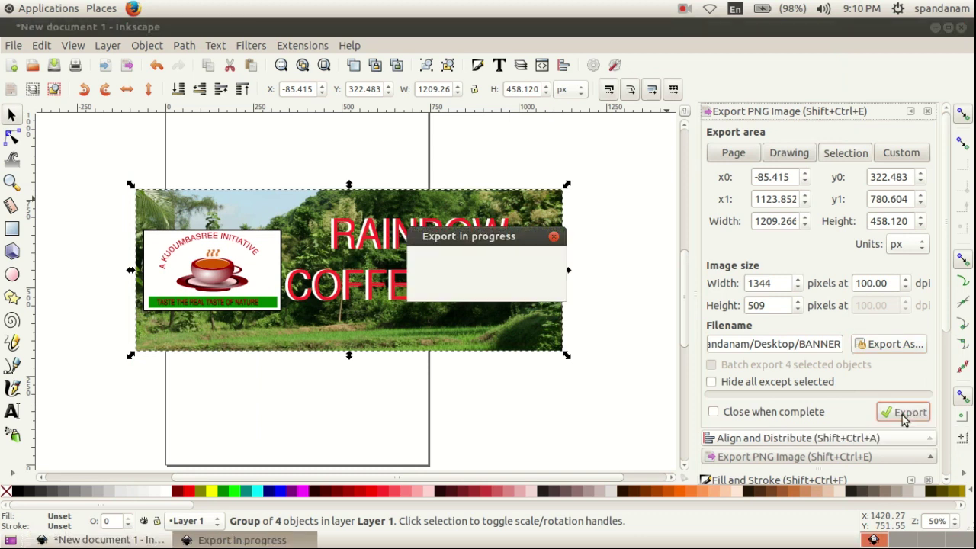
left_click(935, 28)
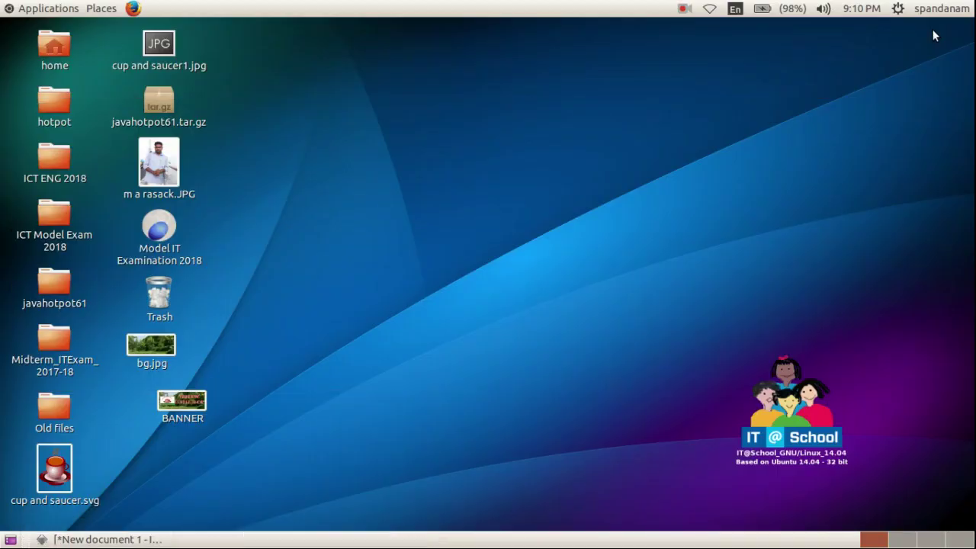
double_click(182, 403)
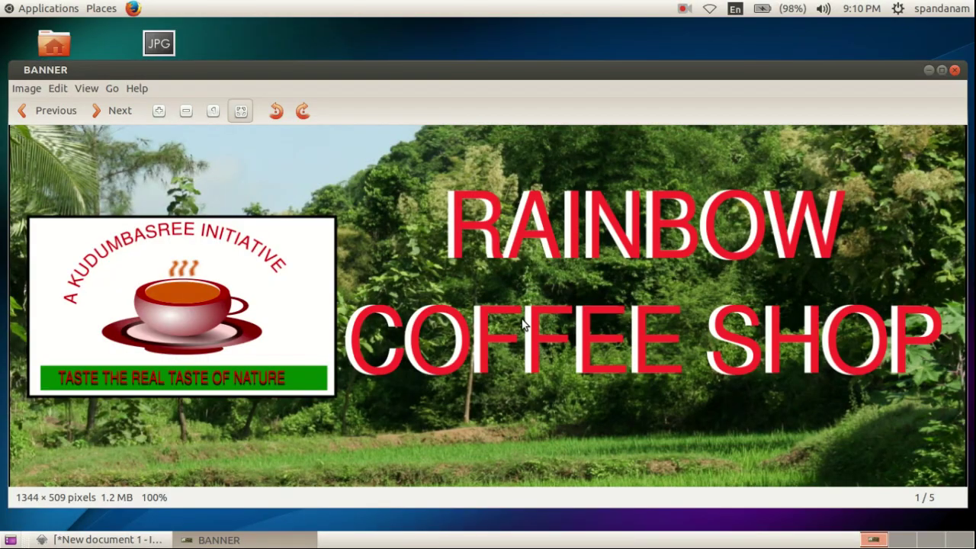